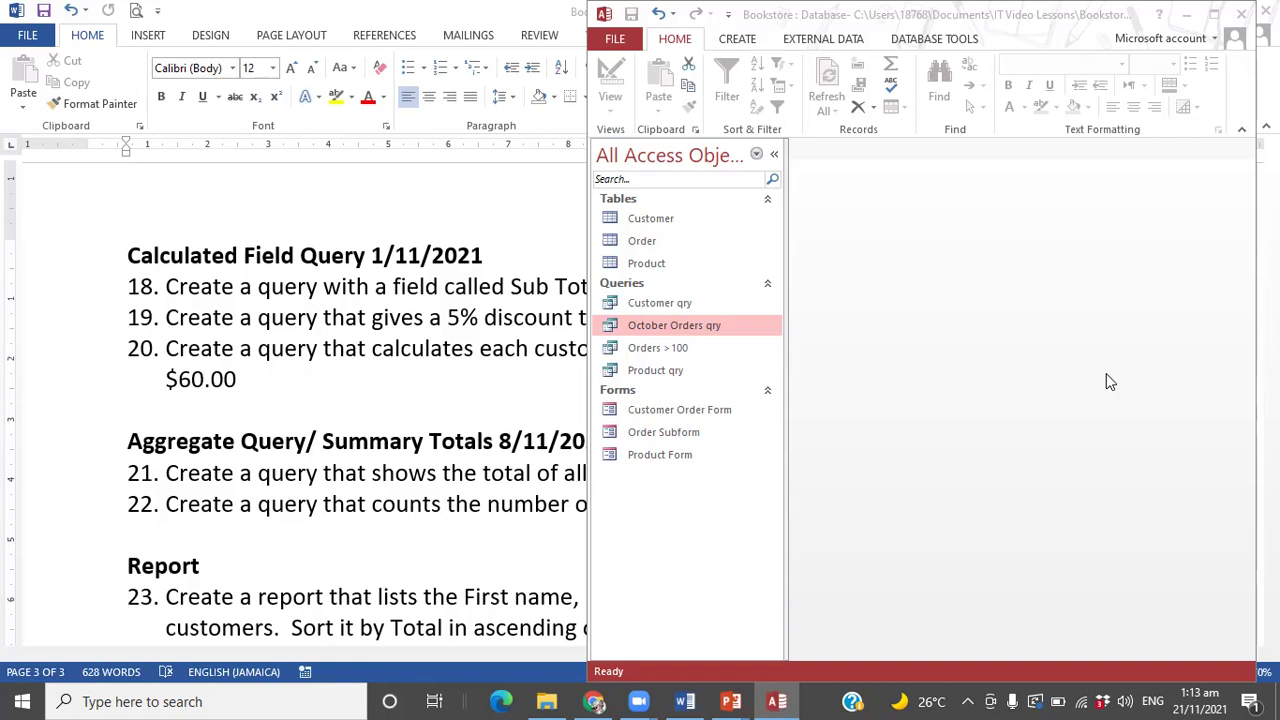
- Move the Word task list to the top-left and bring the Bookstore database in Access forward
click(328, 295)
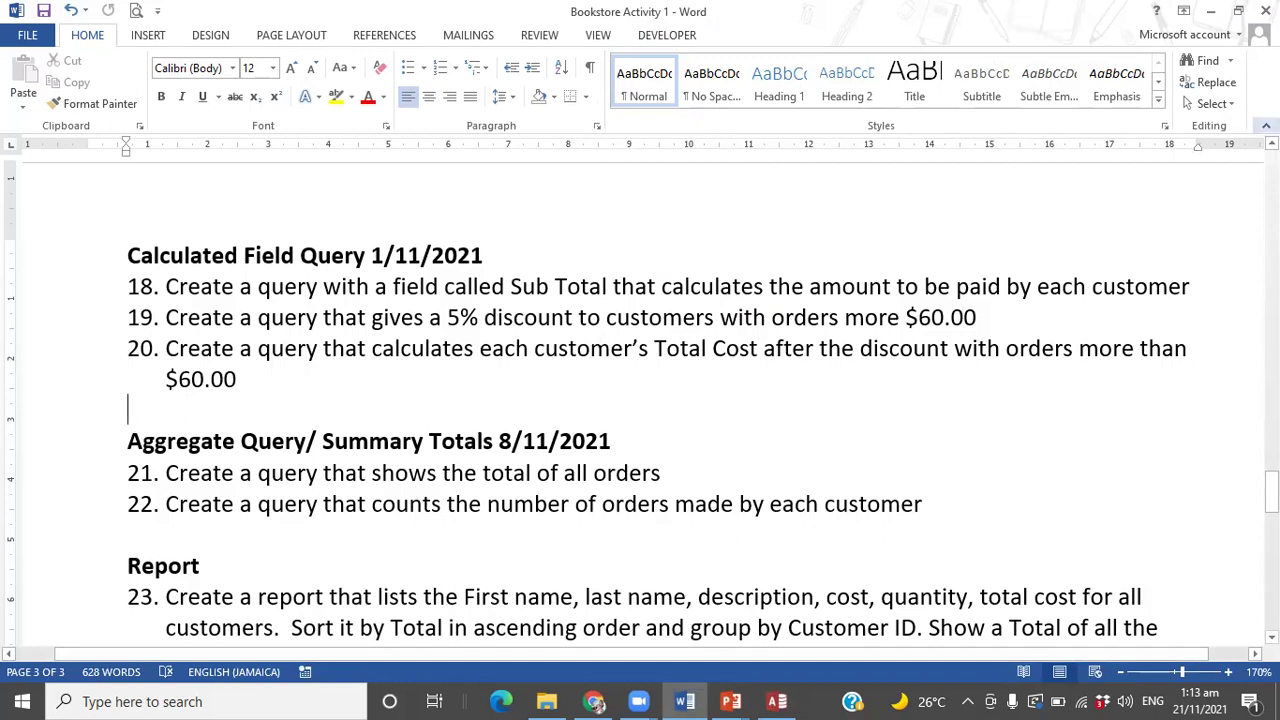
click(1241, 14)
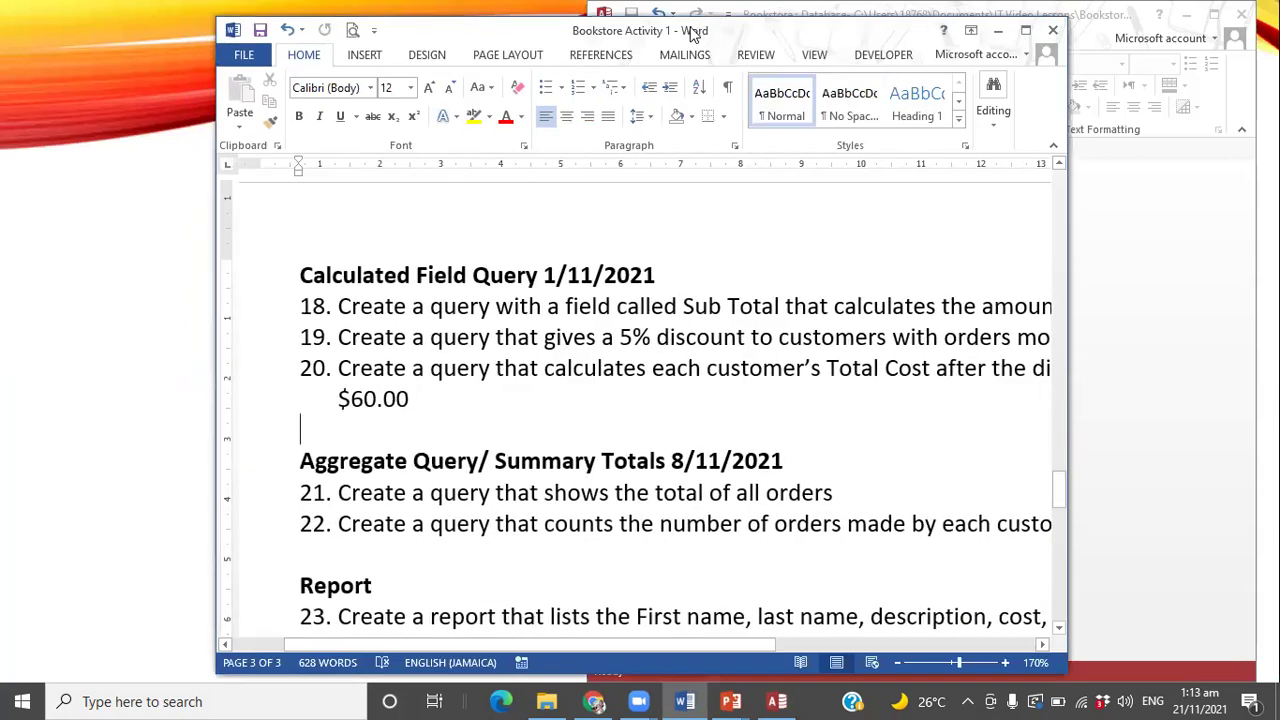
drag(690, 31, 477, 15)
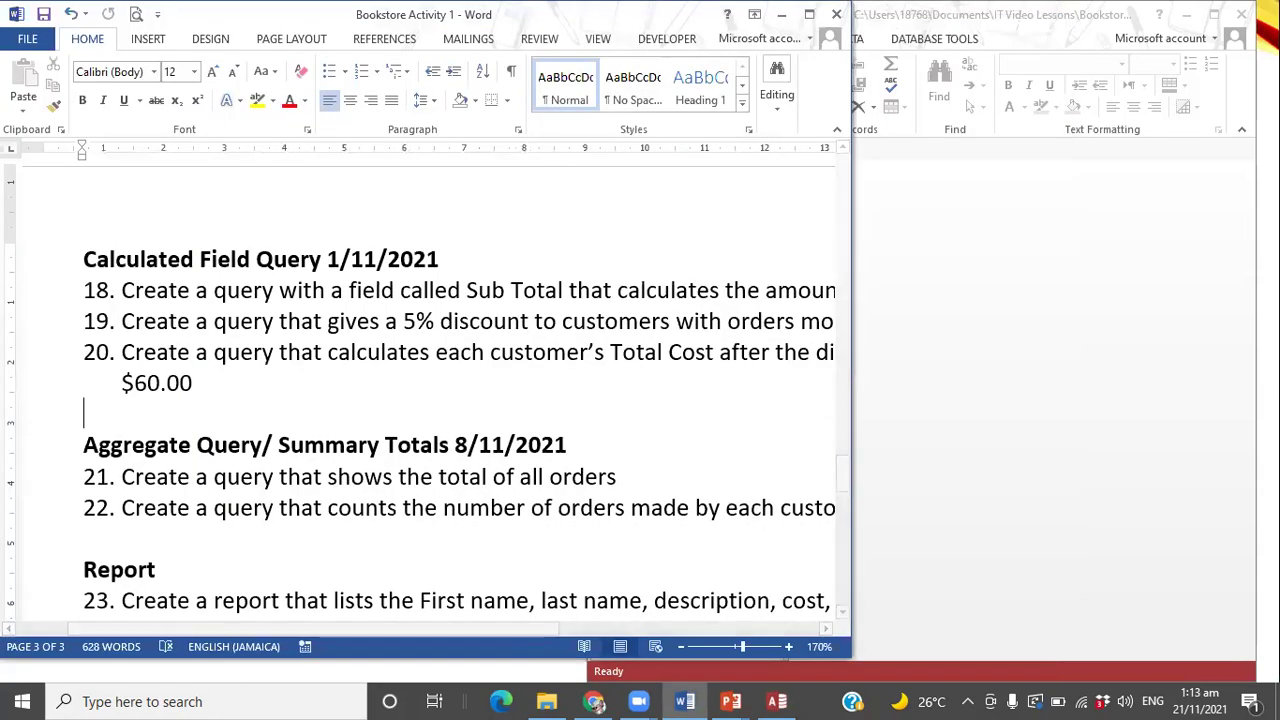
click(958, 412)
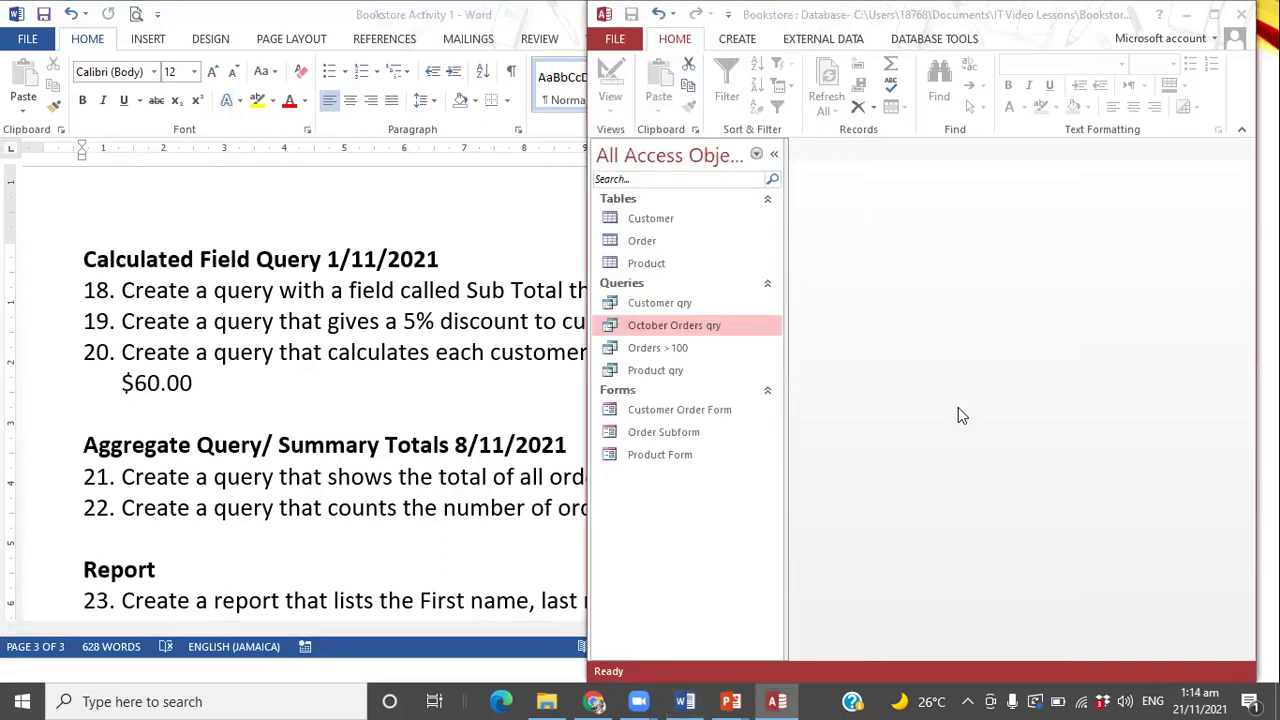
click(742, 40)
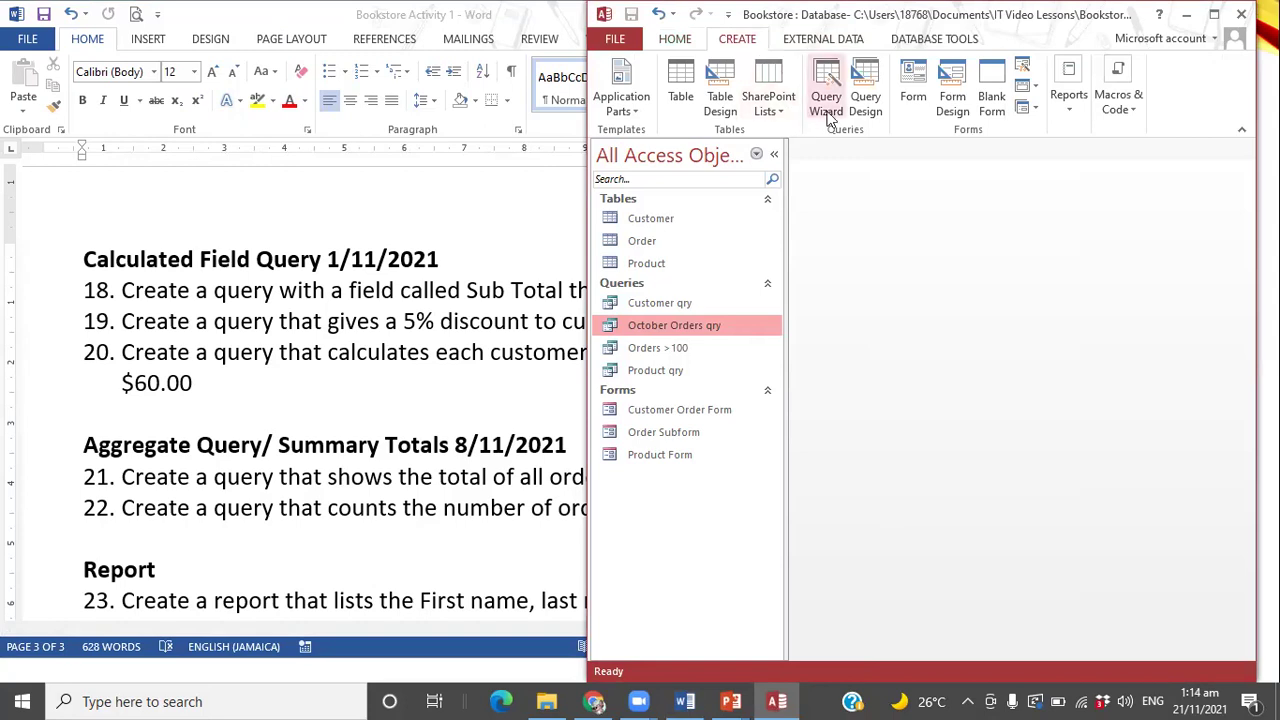
- Start a new query design and add the Customer, Order and Product tables
click(864, 100)
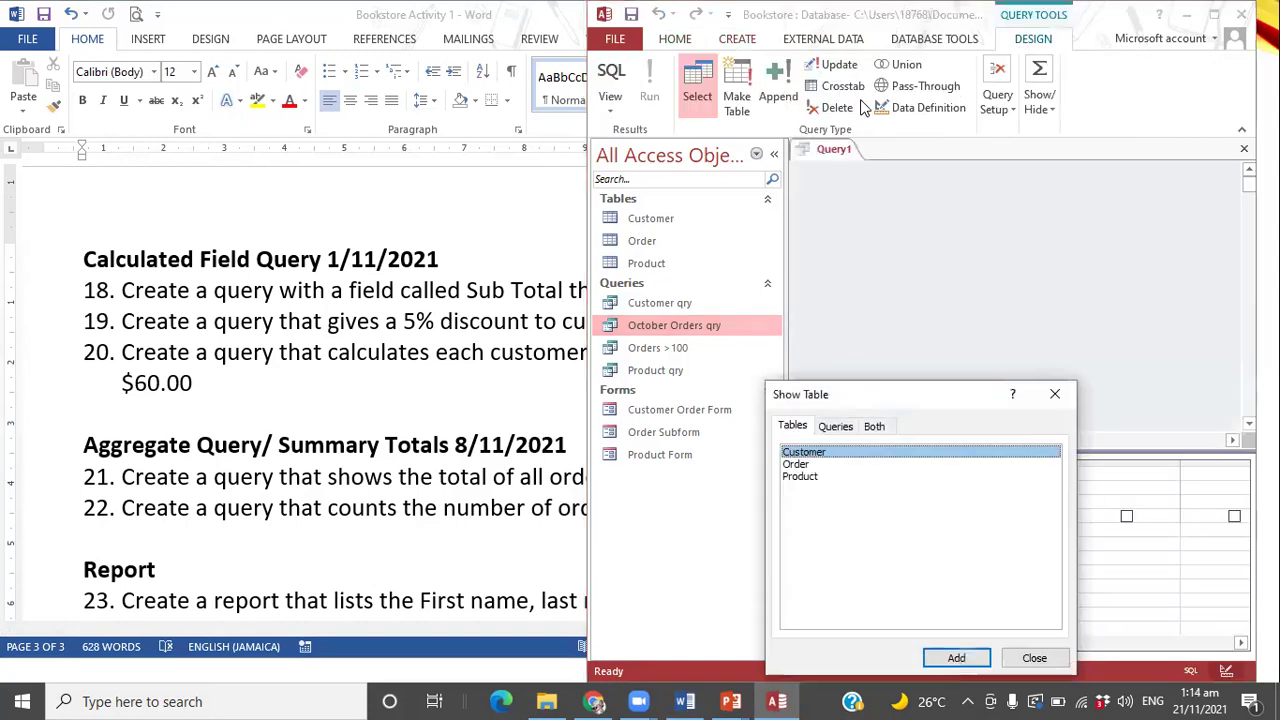
double_click(845, 452)
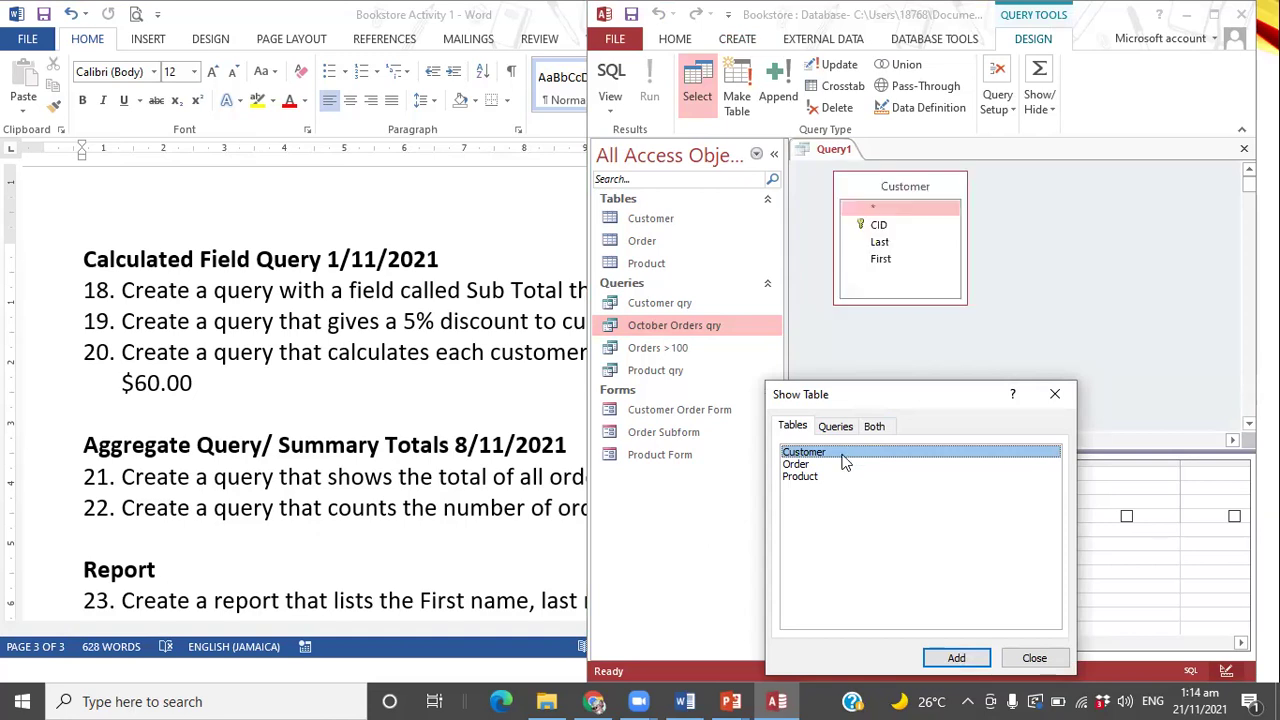
double_click(822, 466)
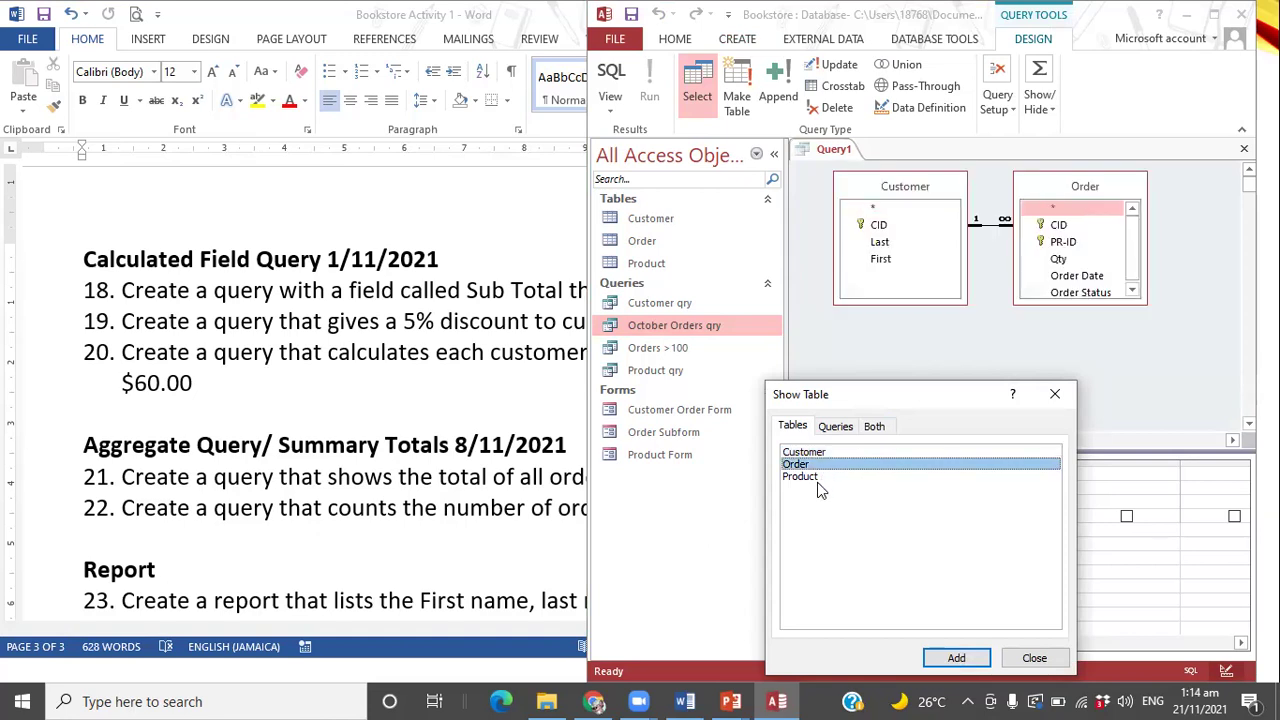
double_click(817, 478)
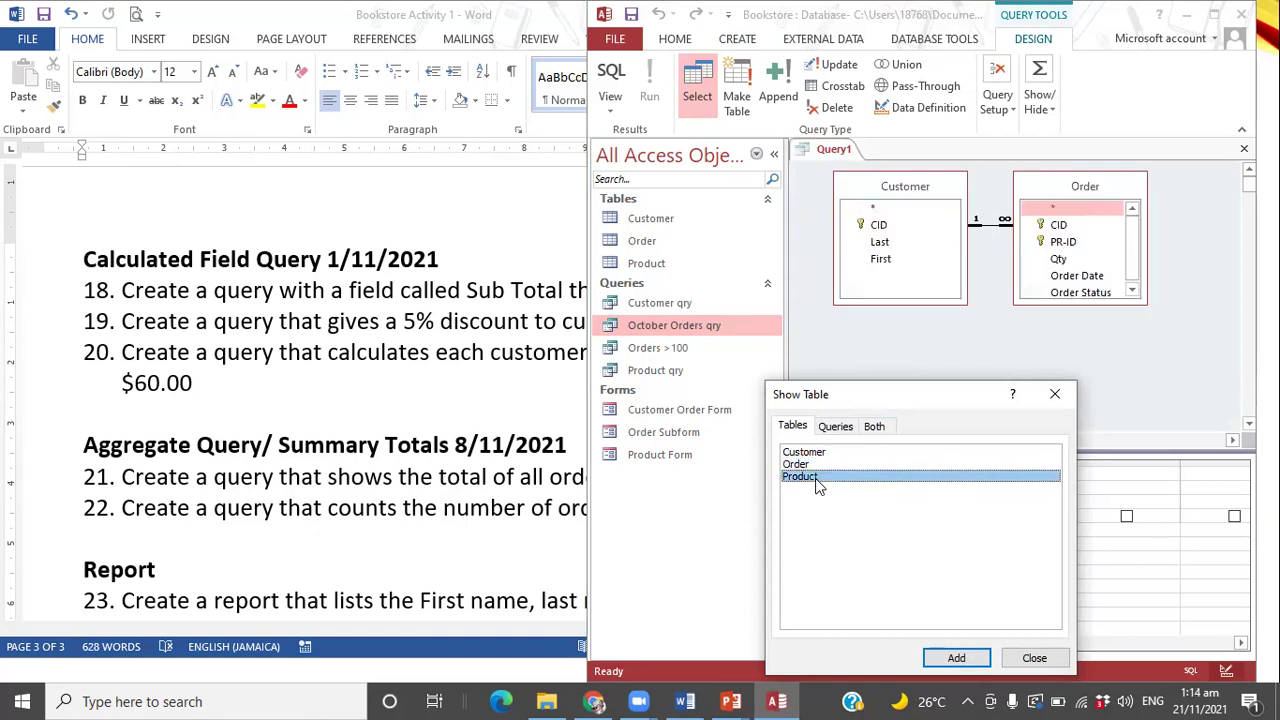
click(1055, 392)
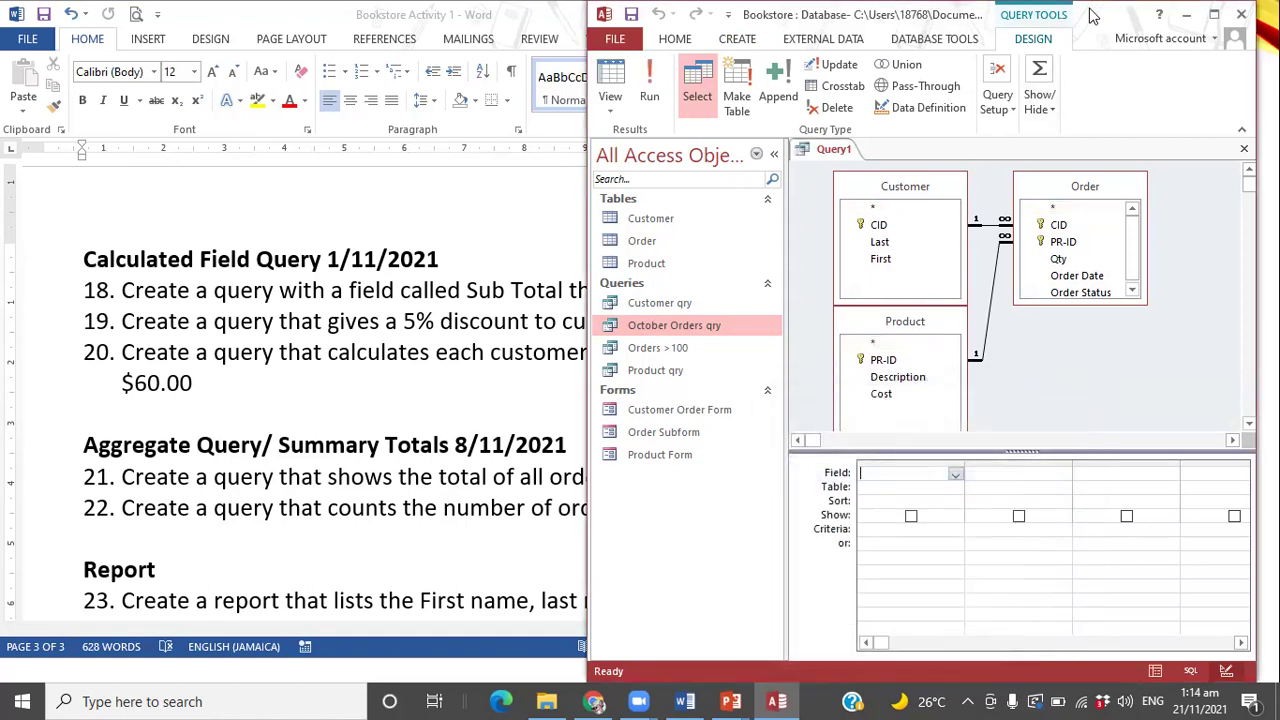
- Reposition and widen the Access window, then add CID, Last and First from Customer
drag(1093, 15, 756, 15)
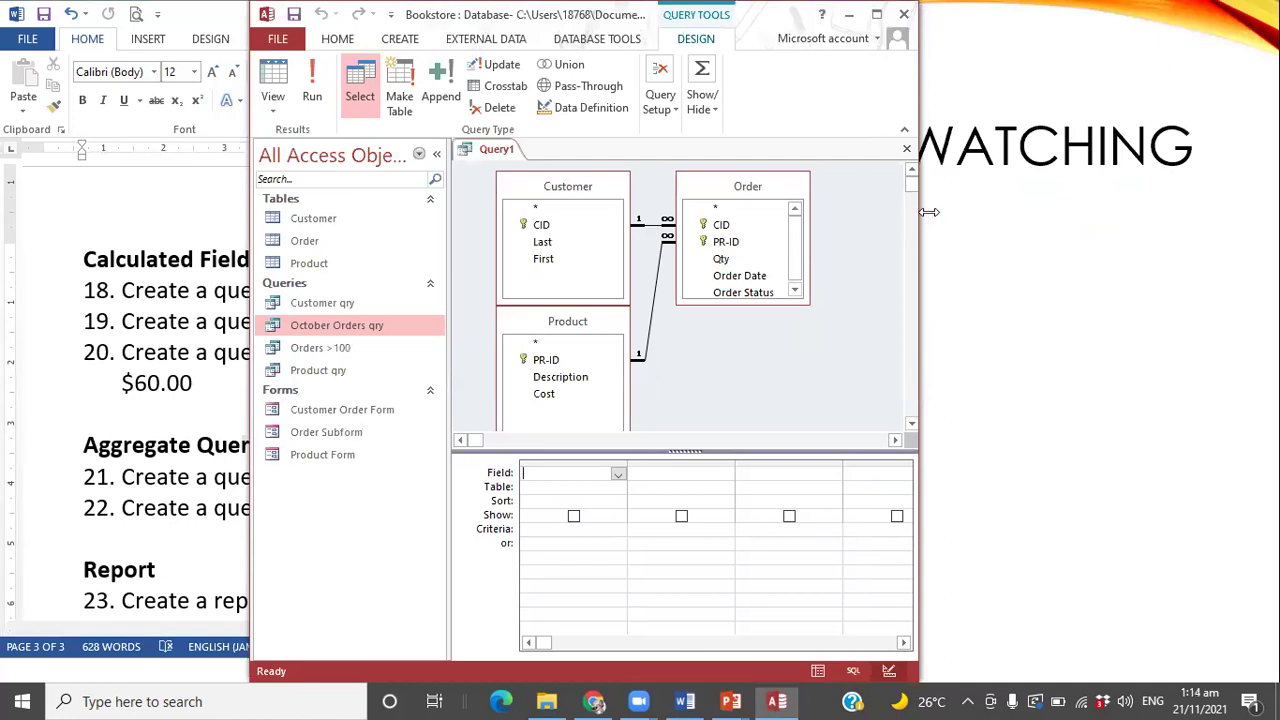
drag(929, 212, 1257, 212)
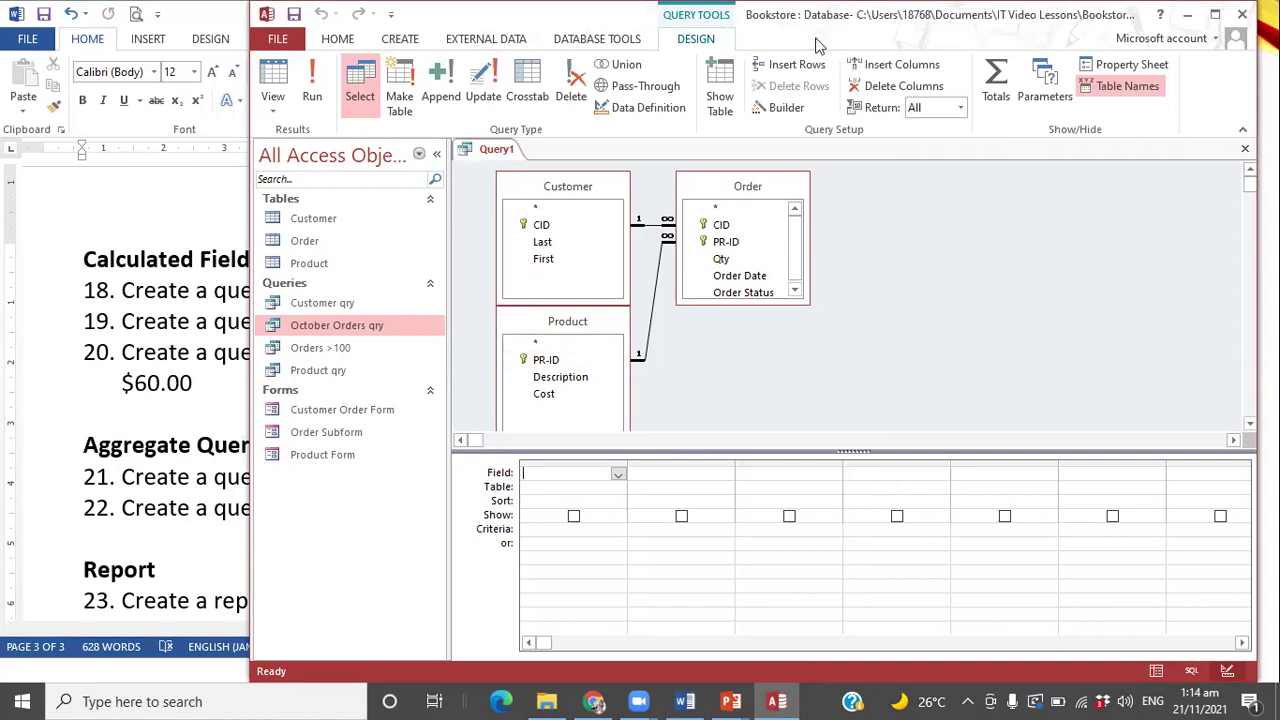
double_click(540, 225)
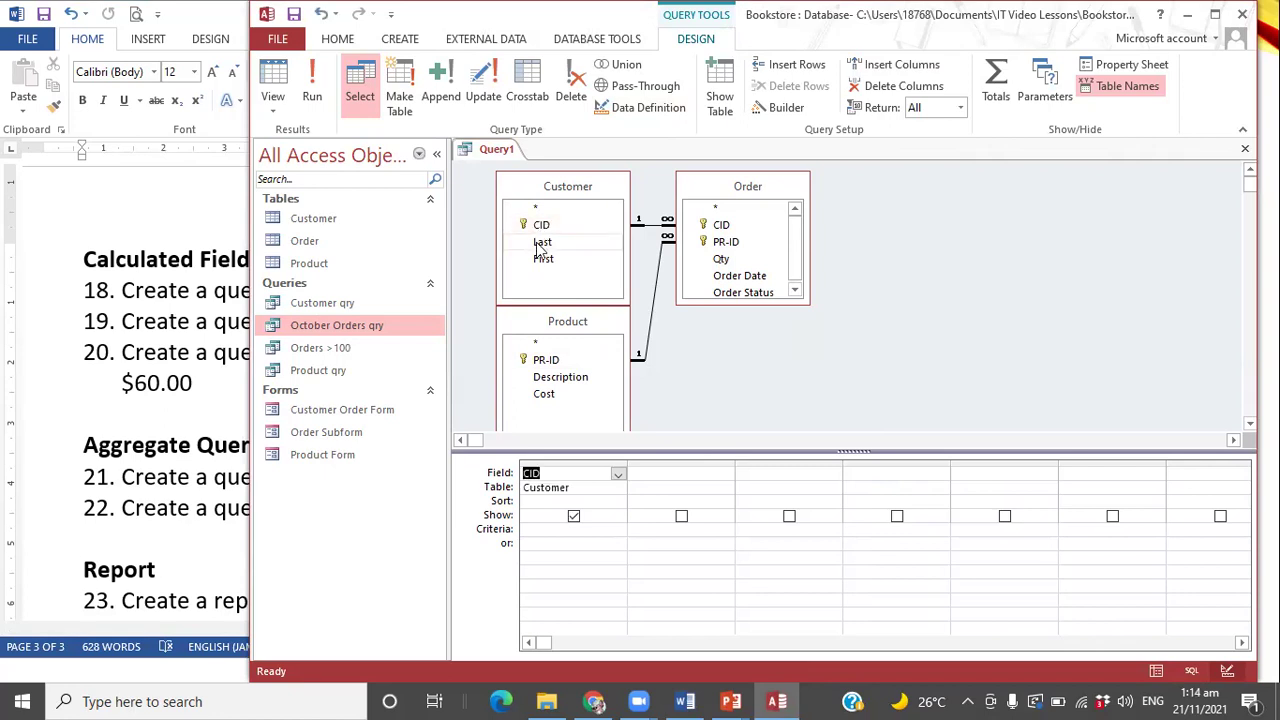
double_click(542, 242)
click(540, 259)
double_click(540, 259)
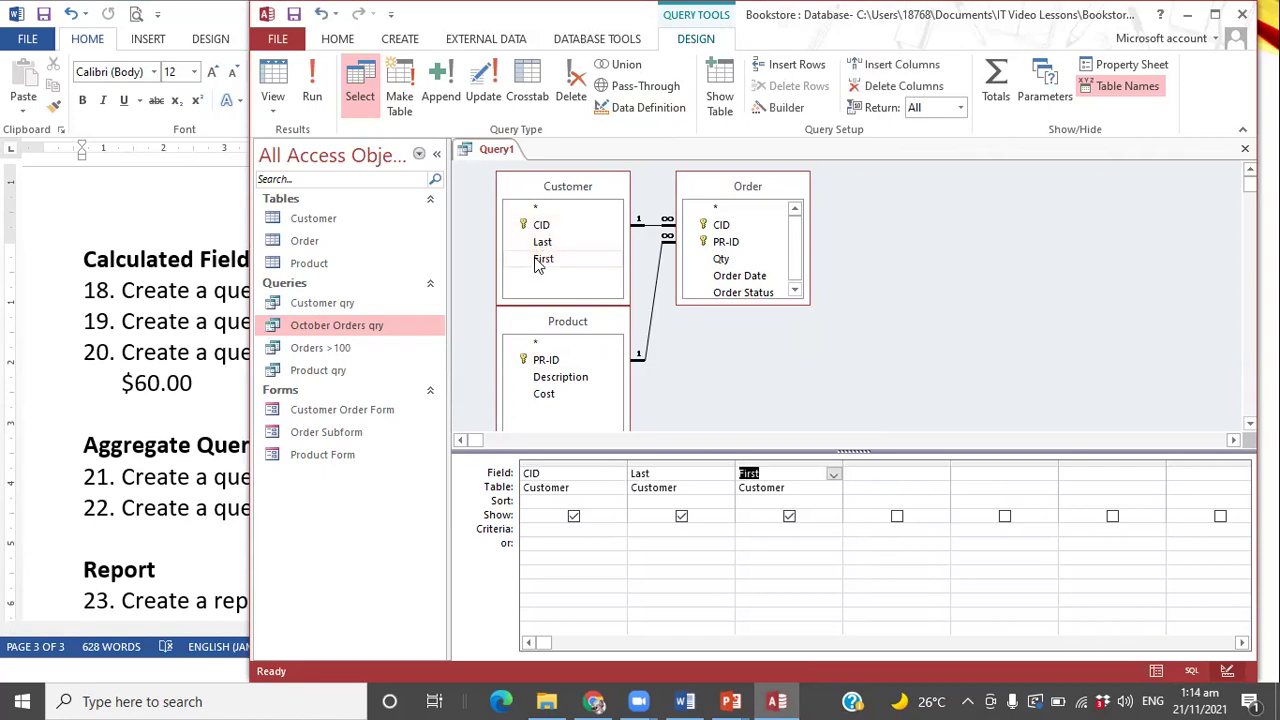
- Add Description and Cost from Product, and Qty and Order Date from Order
double_click(568, 377)
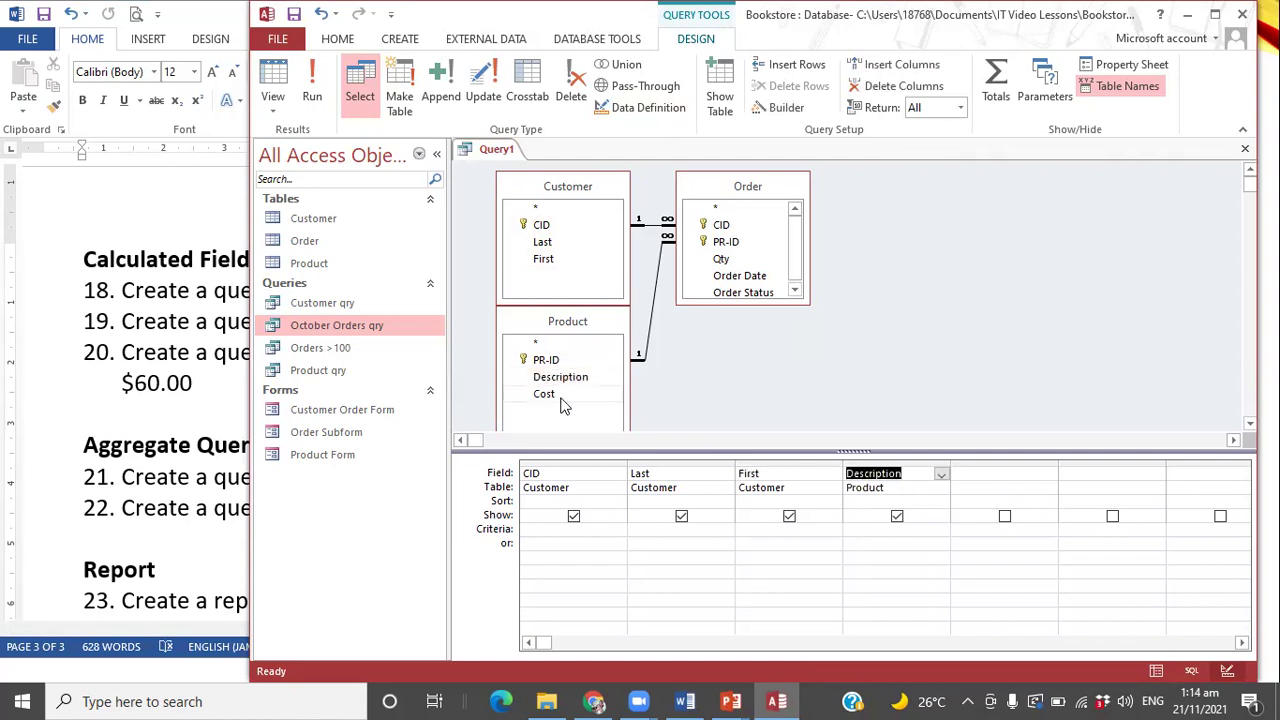
double_click(562, 395)
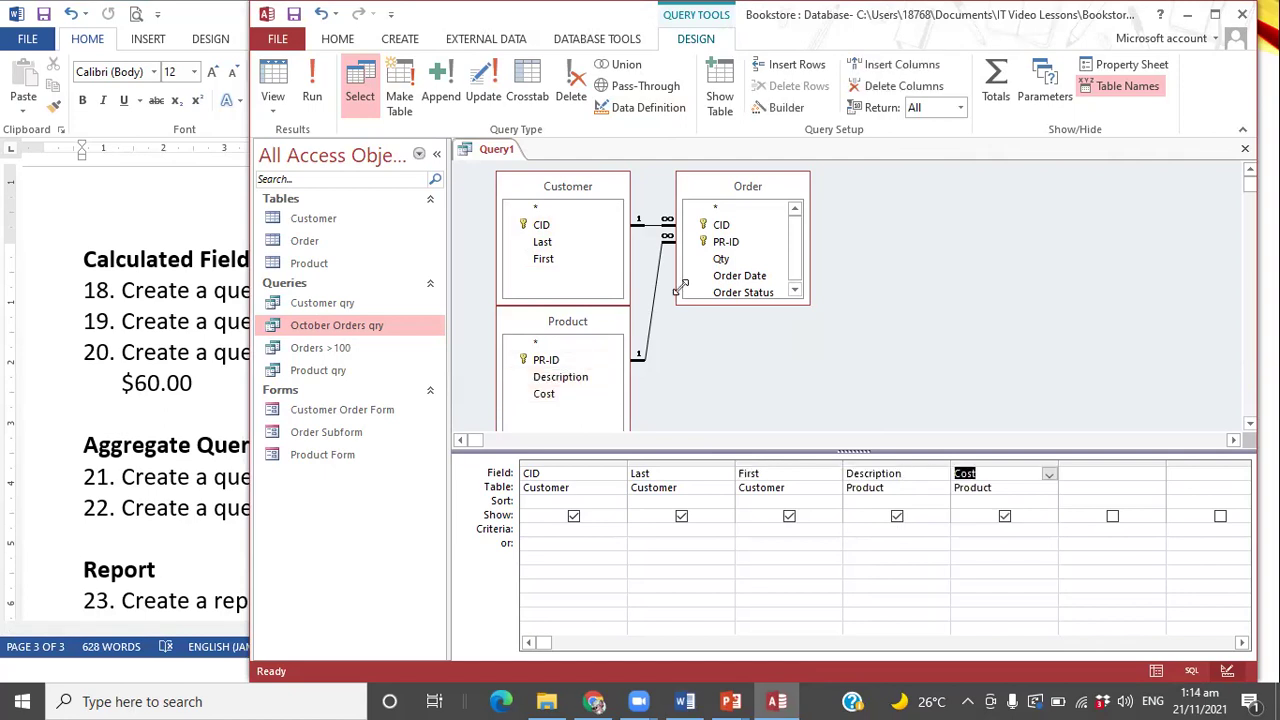
click(736, 262)
double_click(736, 262)
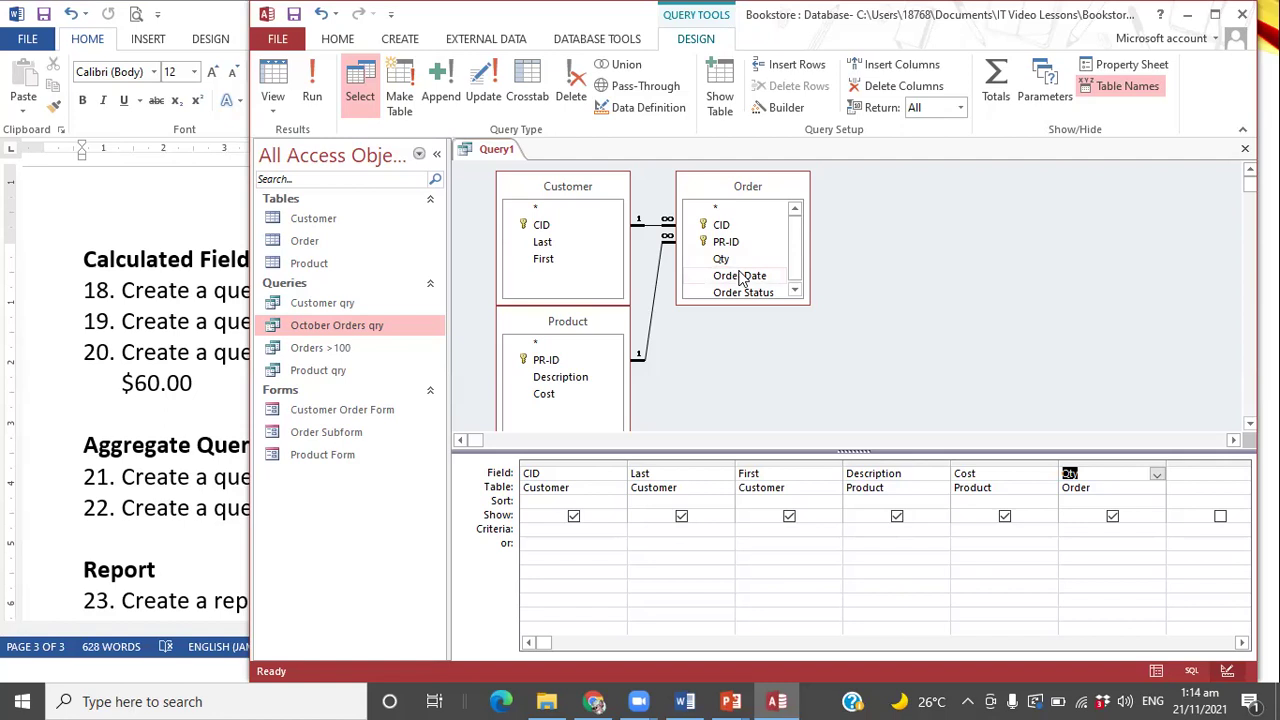
double_click(740, 276)
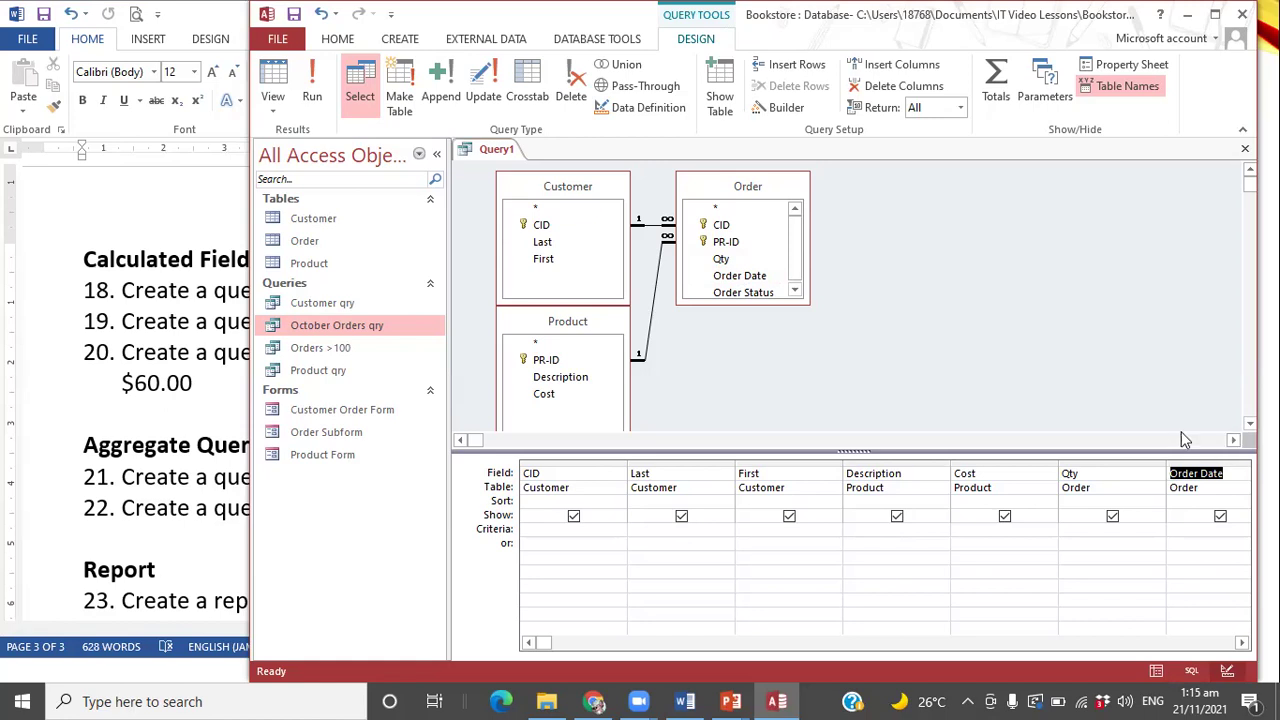
- Move Order Date after First, narrow Cost and Qty, and widen the blank column after Qty
click(1199, 464)
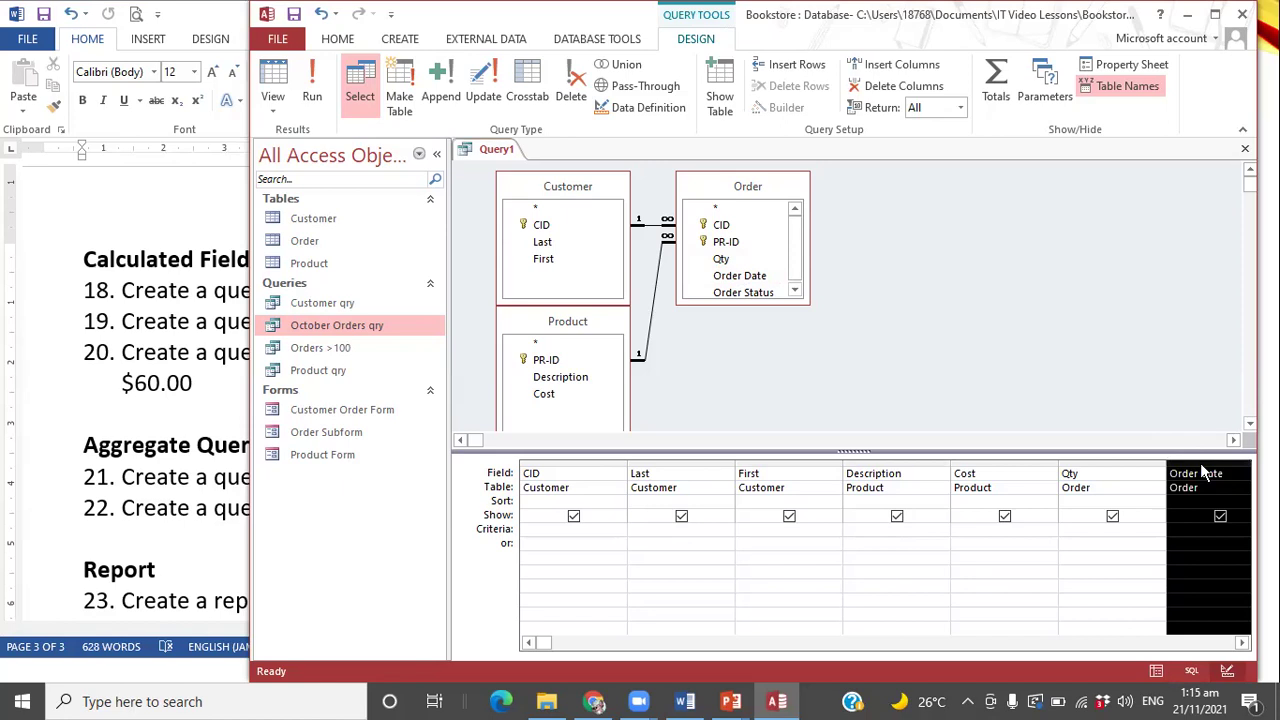
drag(1201, 466, 848, 450)
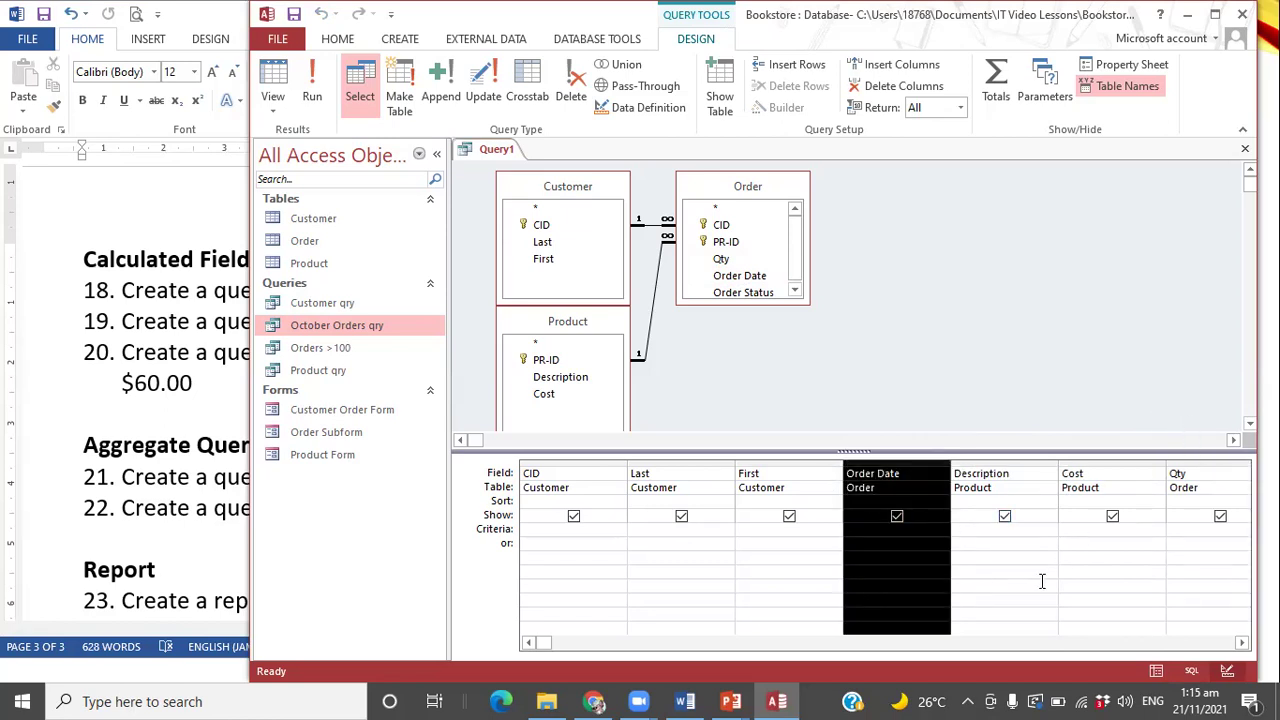
drag(1166, 462, 1017, 452)
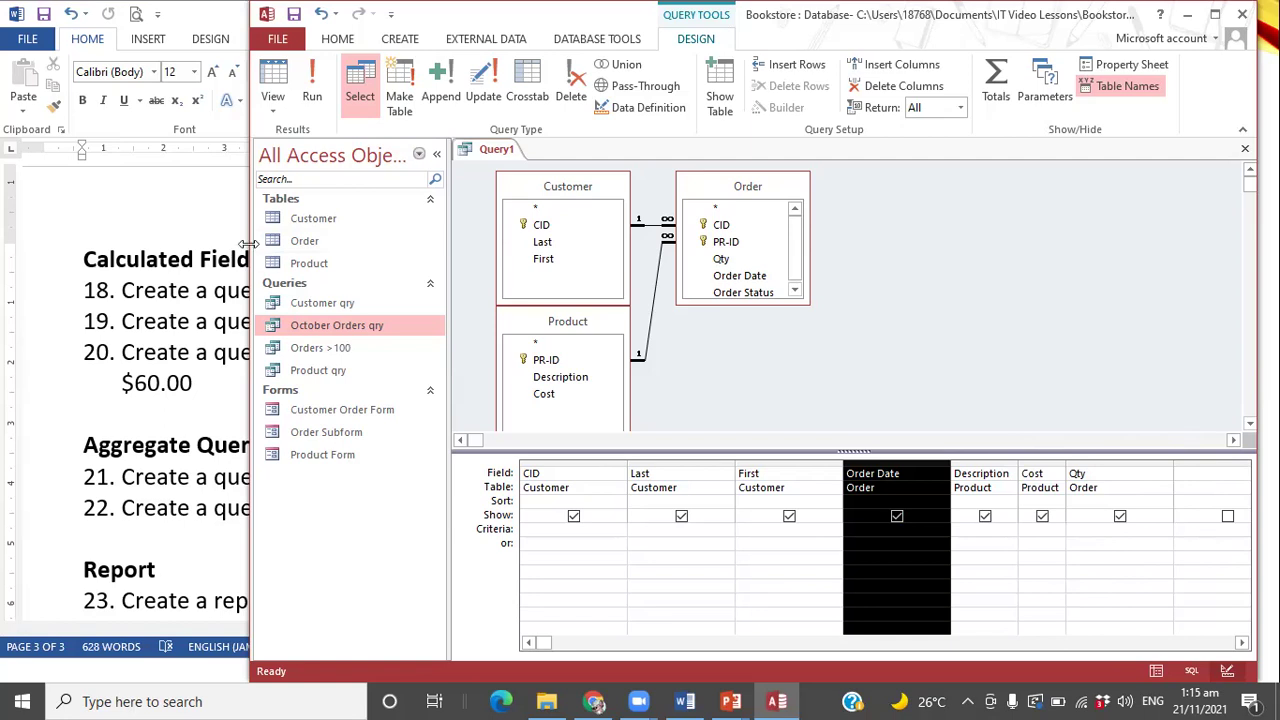
drag(250, 278, 128, 278)
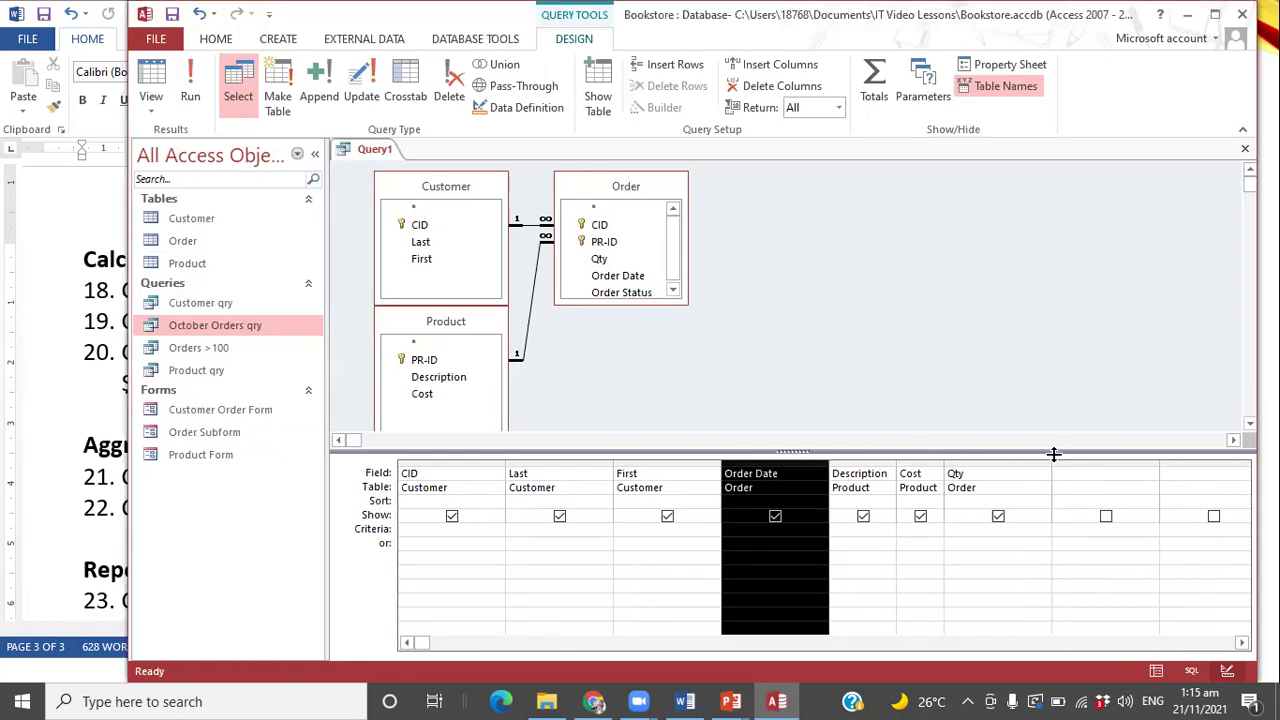
drag(1050, 466, 996, 462)
drag(1103, 465, 1210, 466)
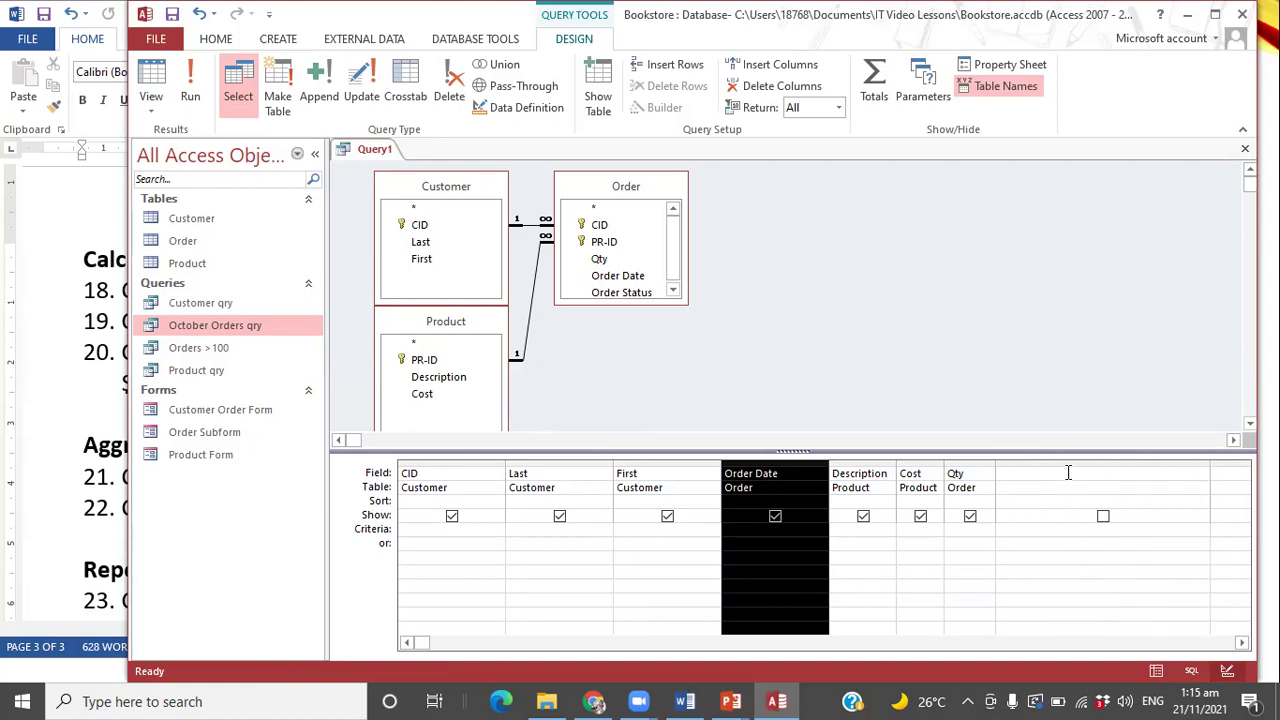
click(1066, 472)
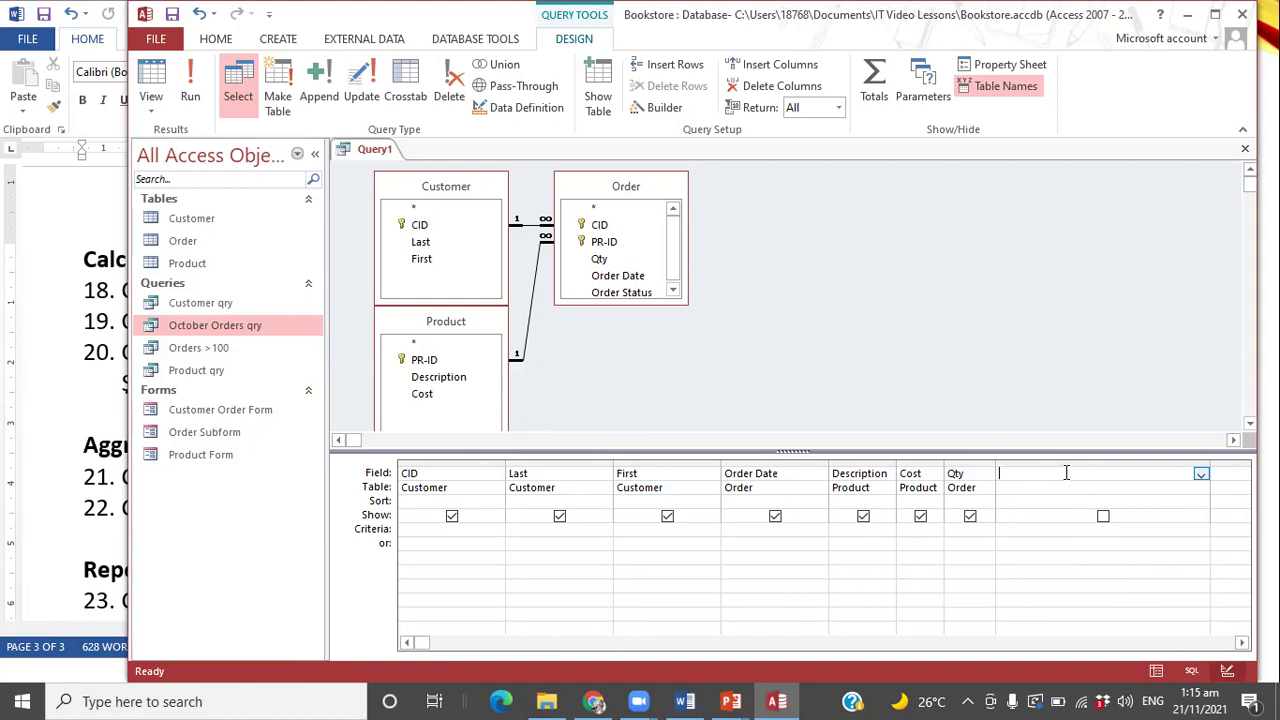
- Check the SubTotal task in Word, then enter SubTotal: [Cost]*[Qty] in the blank field after Qty
click(47, 334)
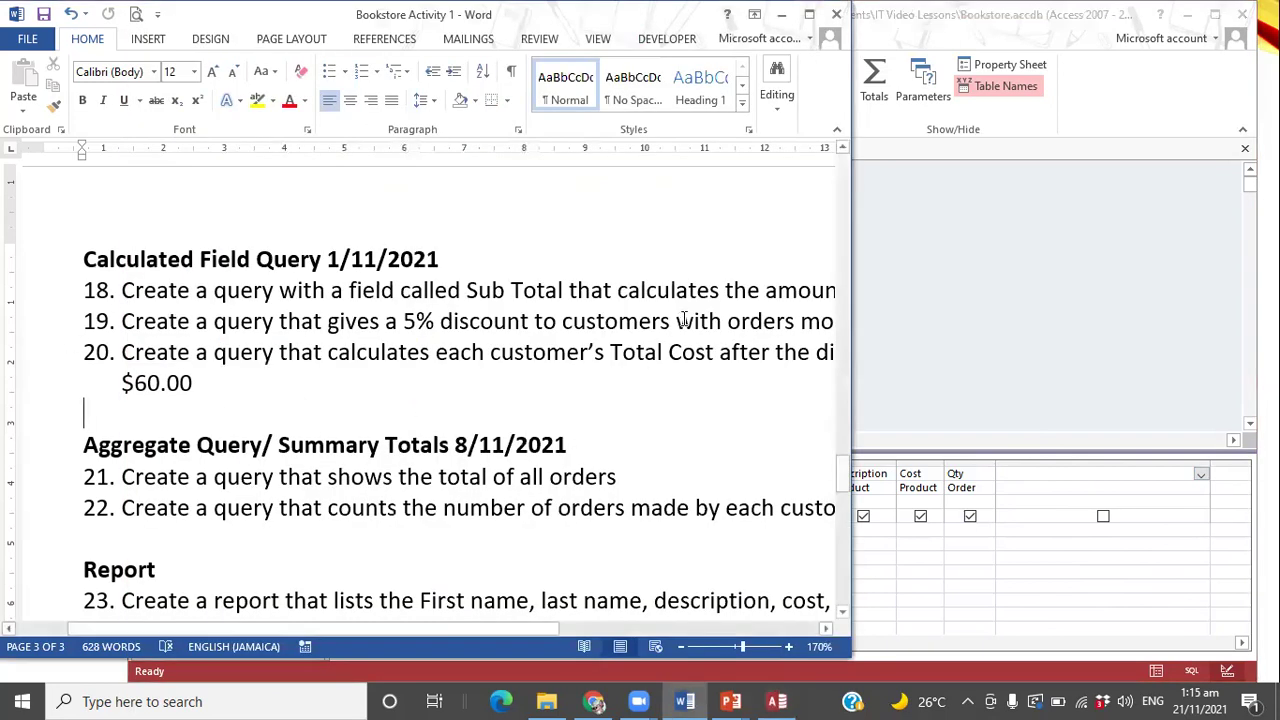
drag(466, 290, 565, 290)
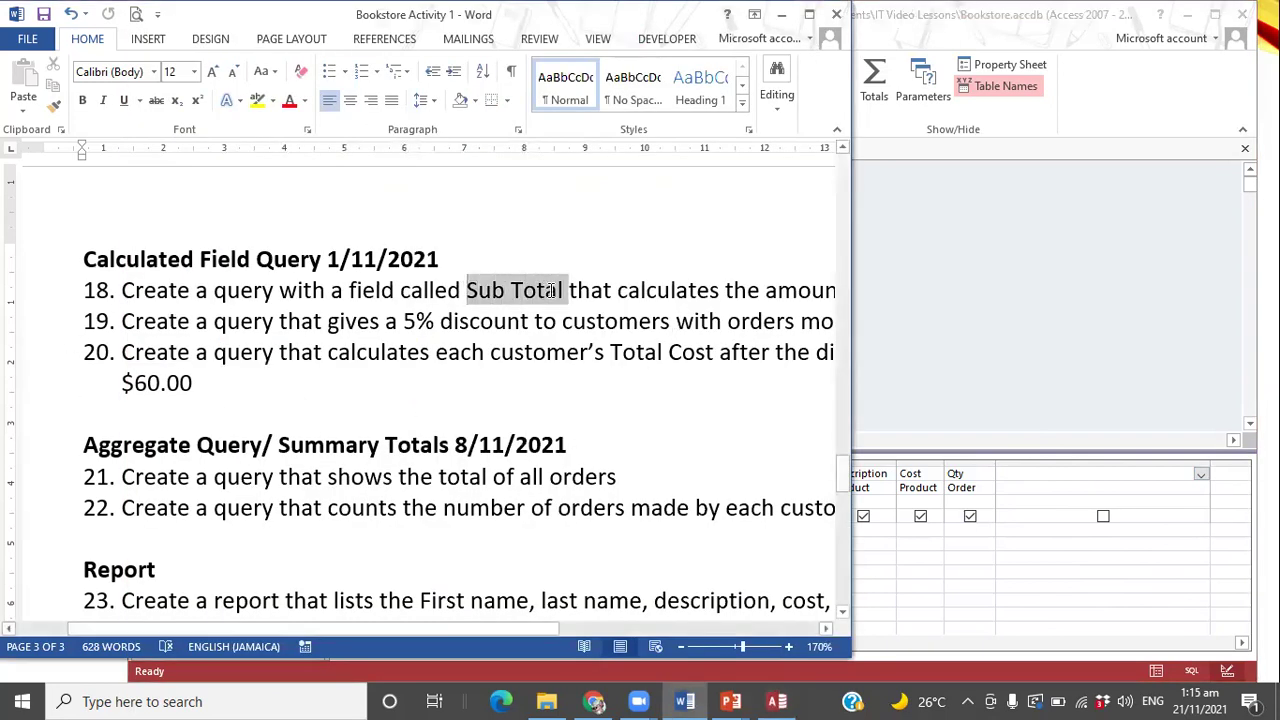
click(1043, 473)
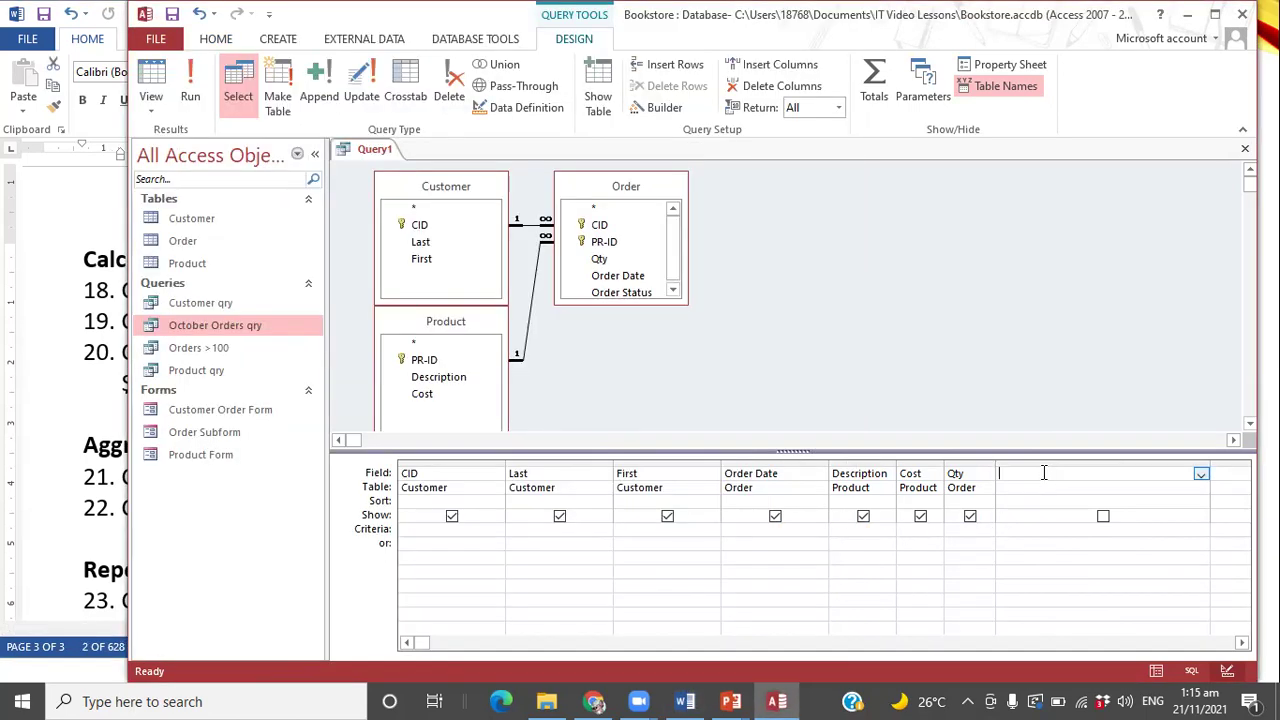
text(SubTotal)
text([)
text(Cost])
text(*)
text([Qty])
click(1147, 498)
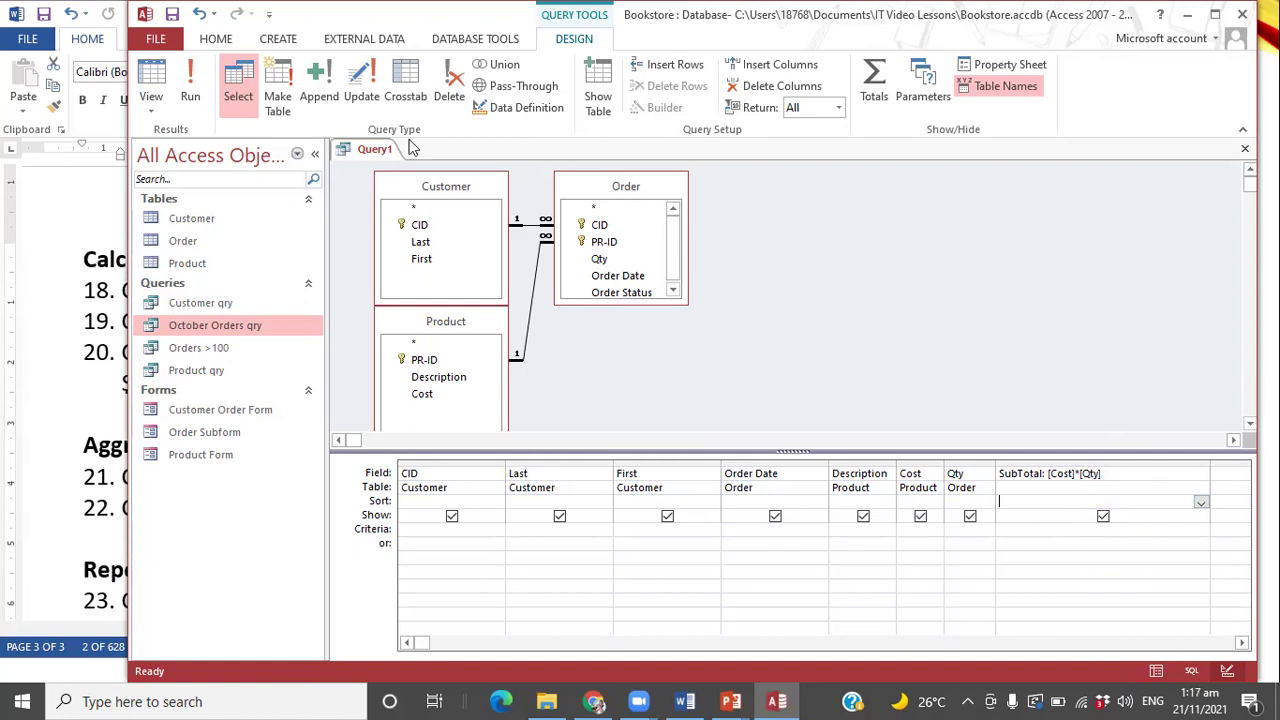
click(193, 97)
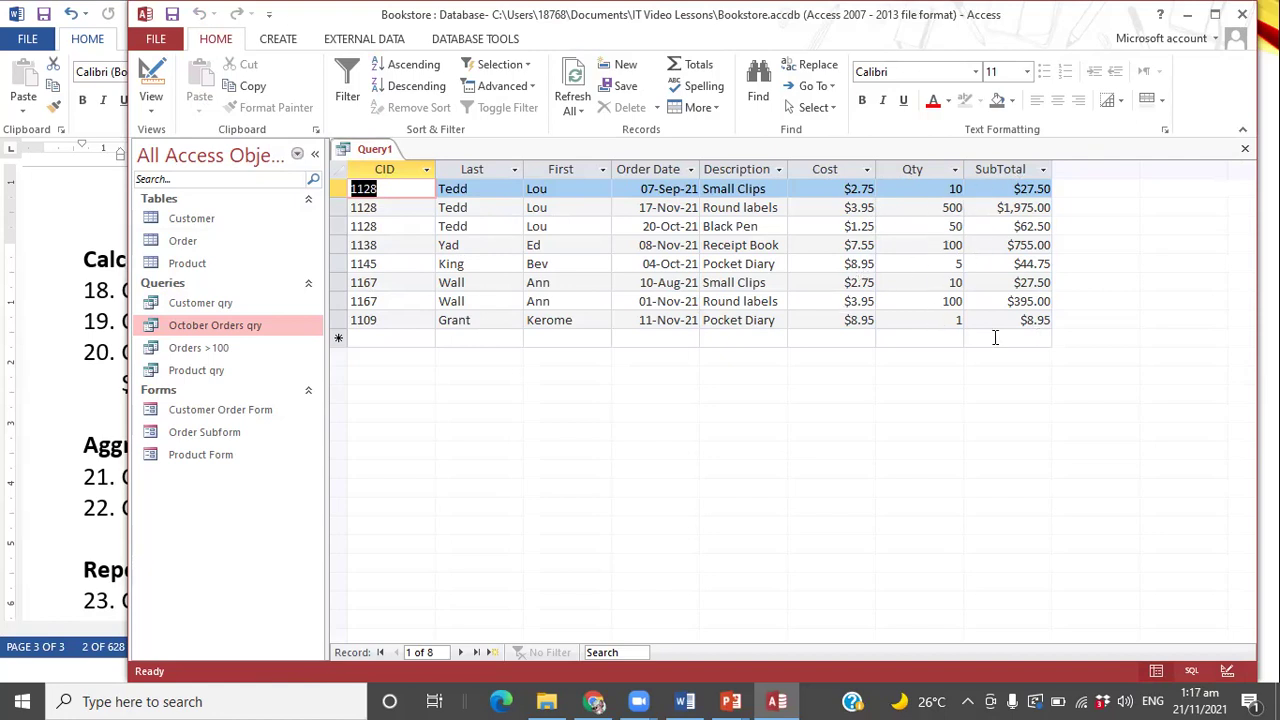
- Save Query1 as 'SubTotal qry' and close its tab
right_click(366, 149)
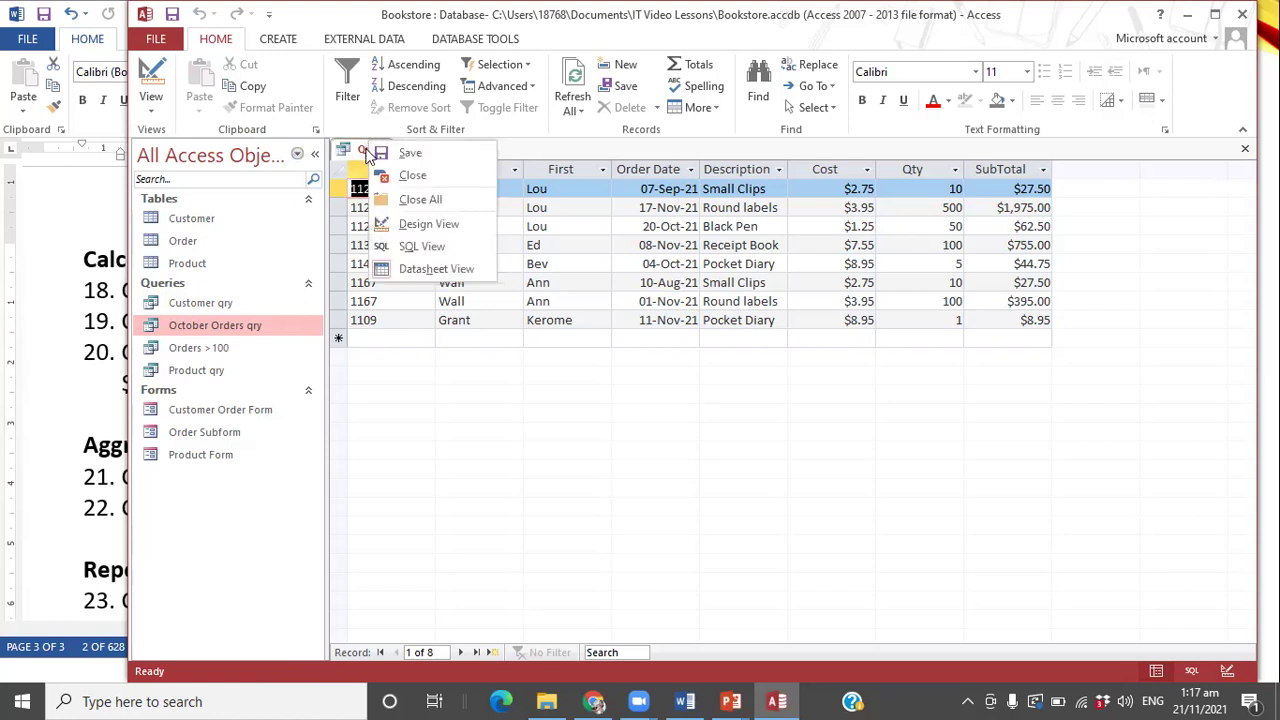
click(380, 153)
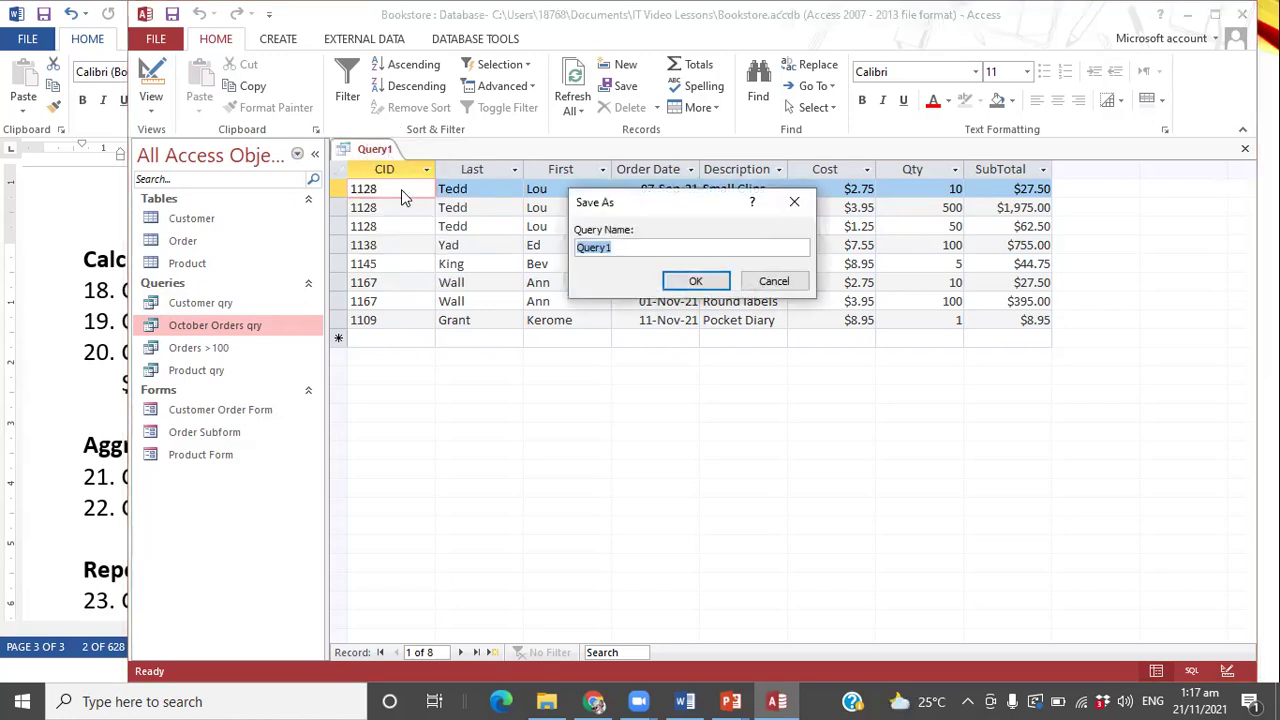
text(SubTotal qry)
click(708, 283)
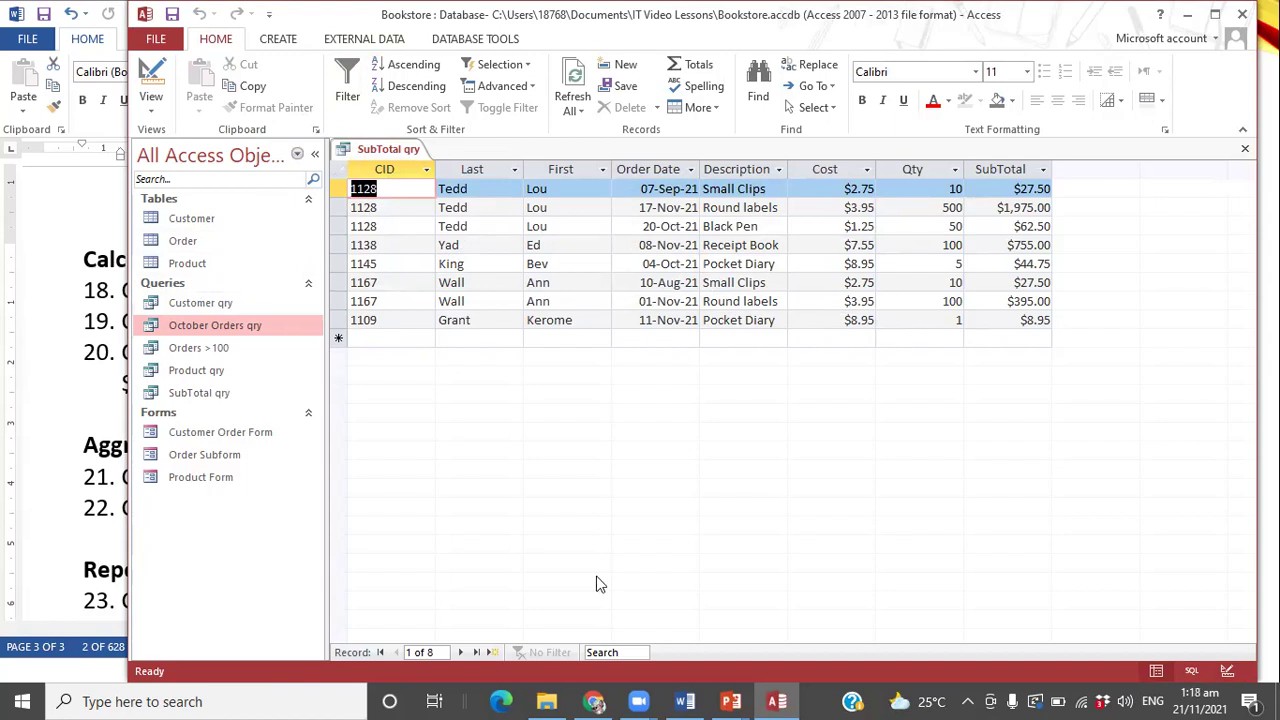
right_click(414, 158)
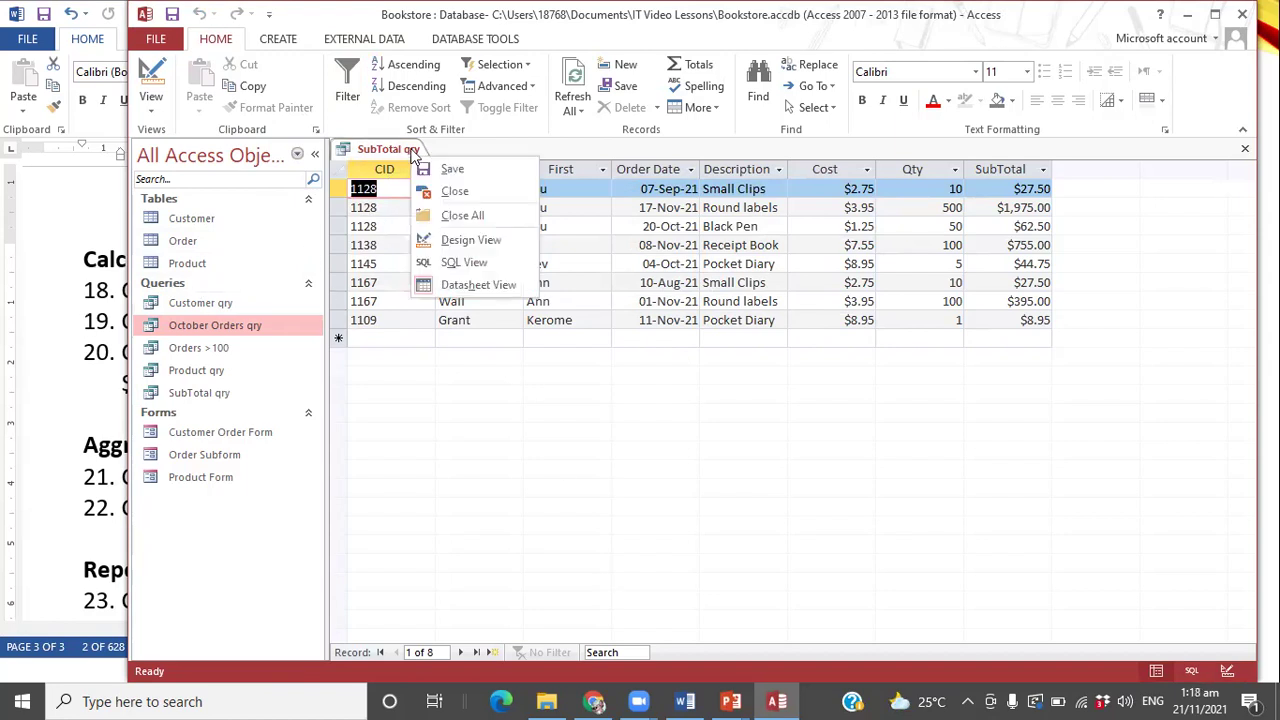
click(450, 193)
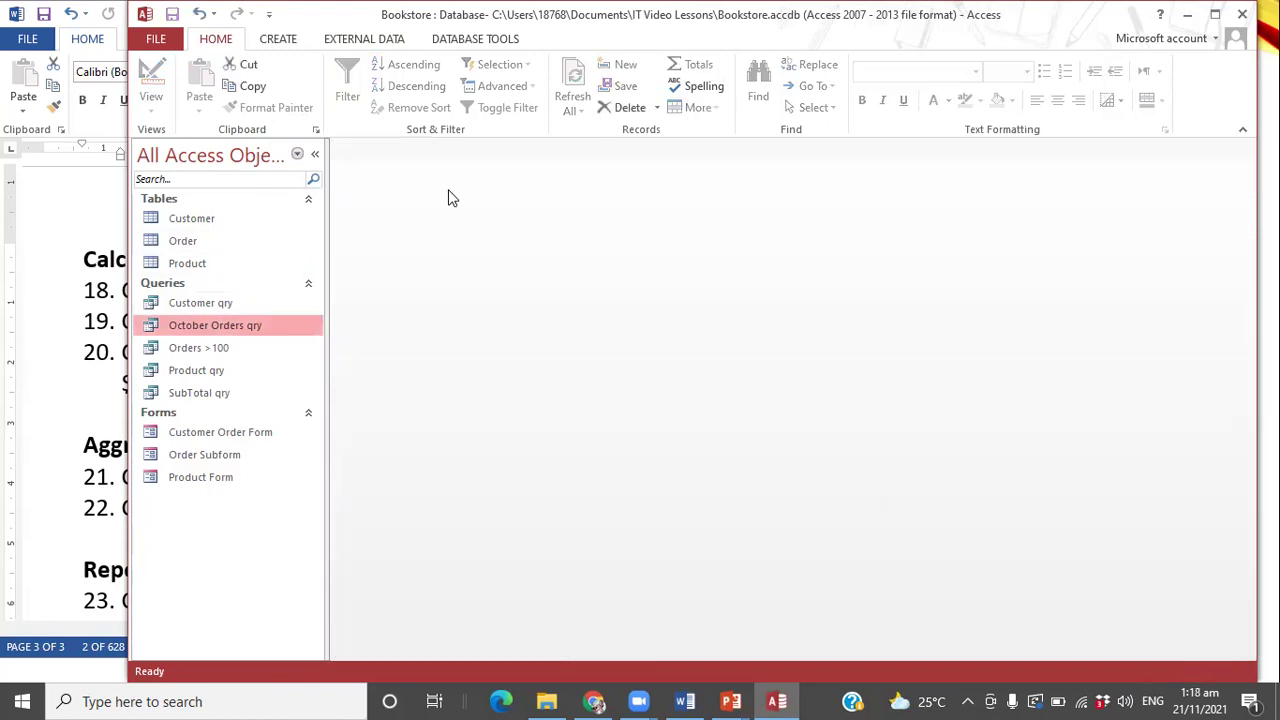
- Widen the Word task sheet to read tasks 19 and 20, then return to Access
click(112, 285)
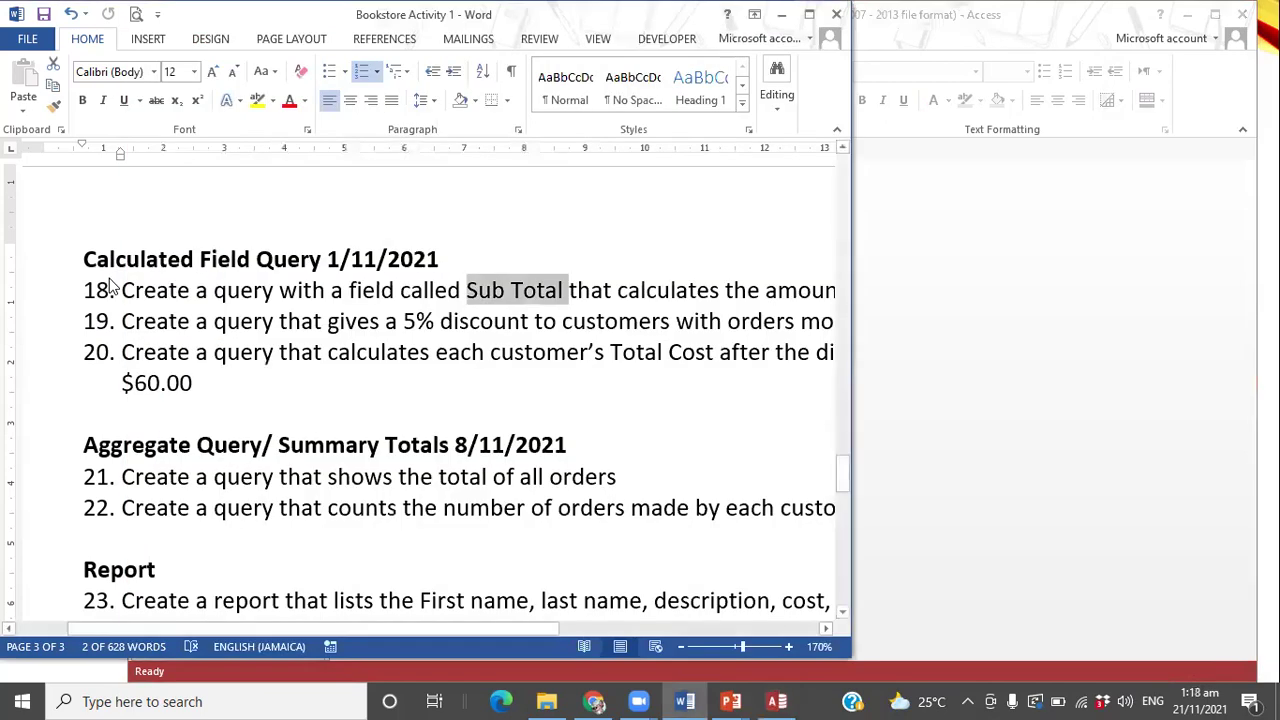
click(555, 298)
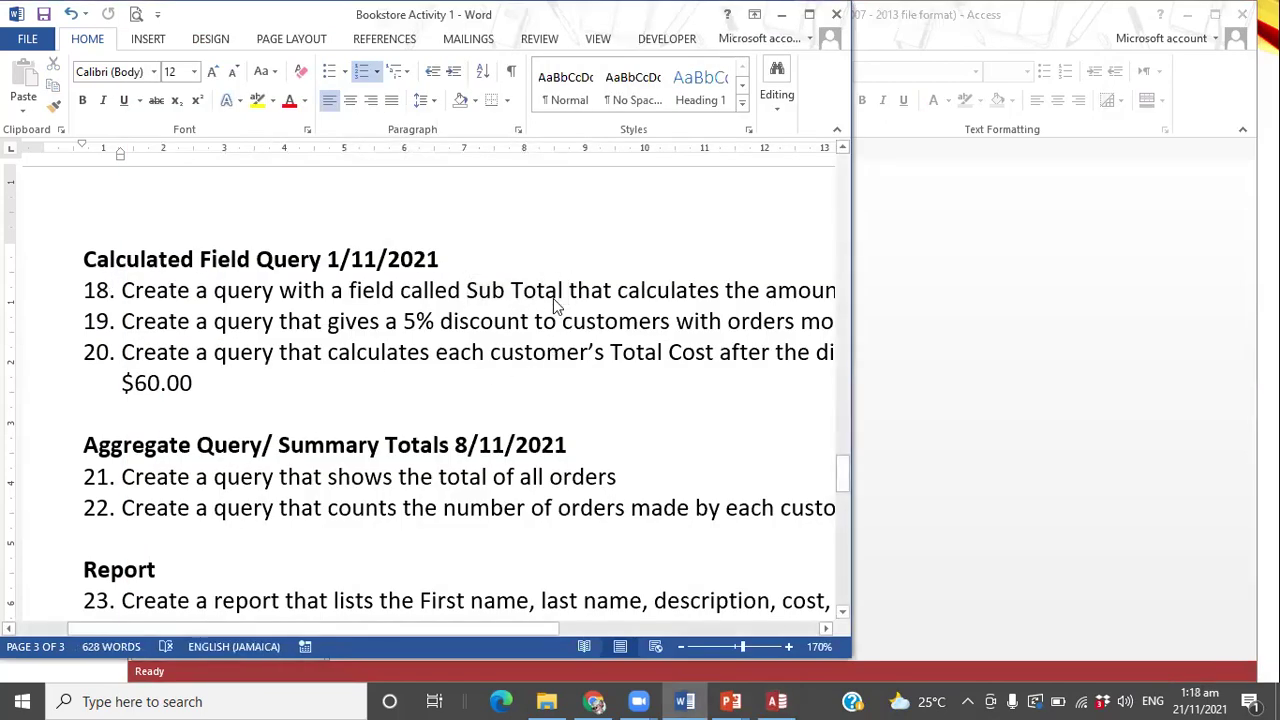
click(328, 312)
click(853, 334)
drag(853, 334, 1040, 330)
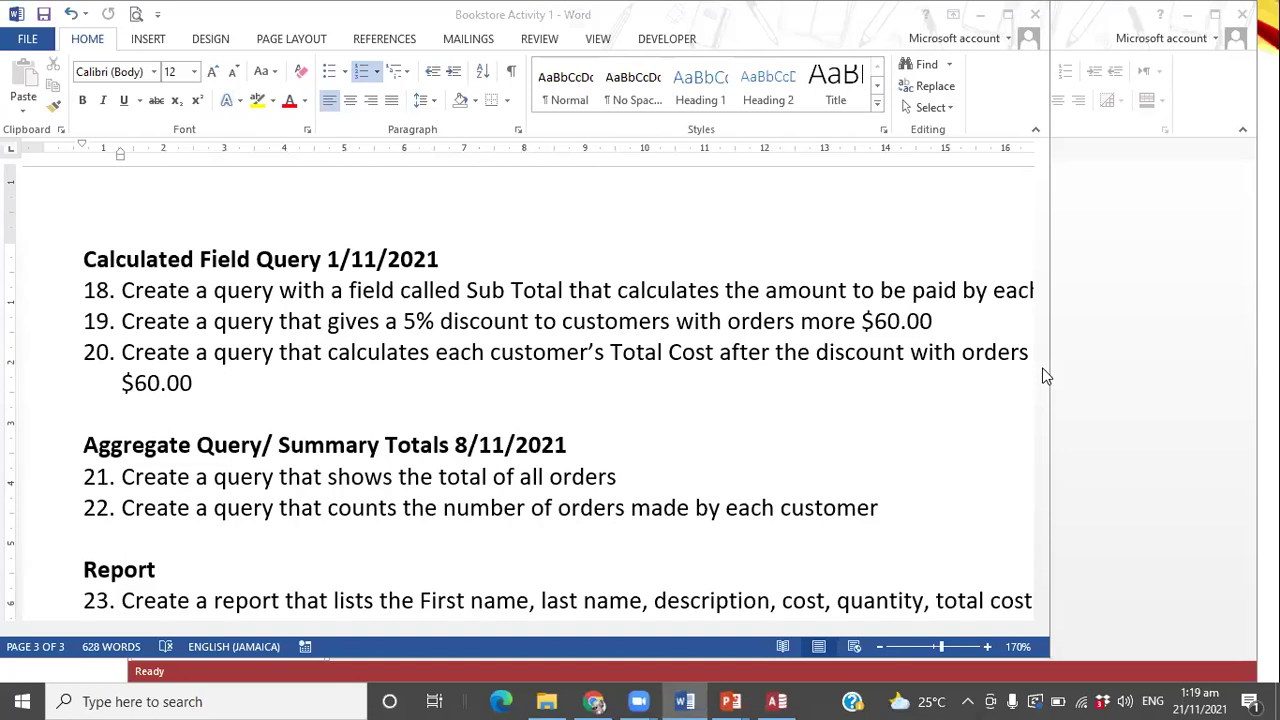
click(1118, 301)
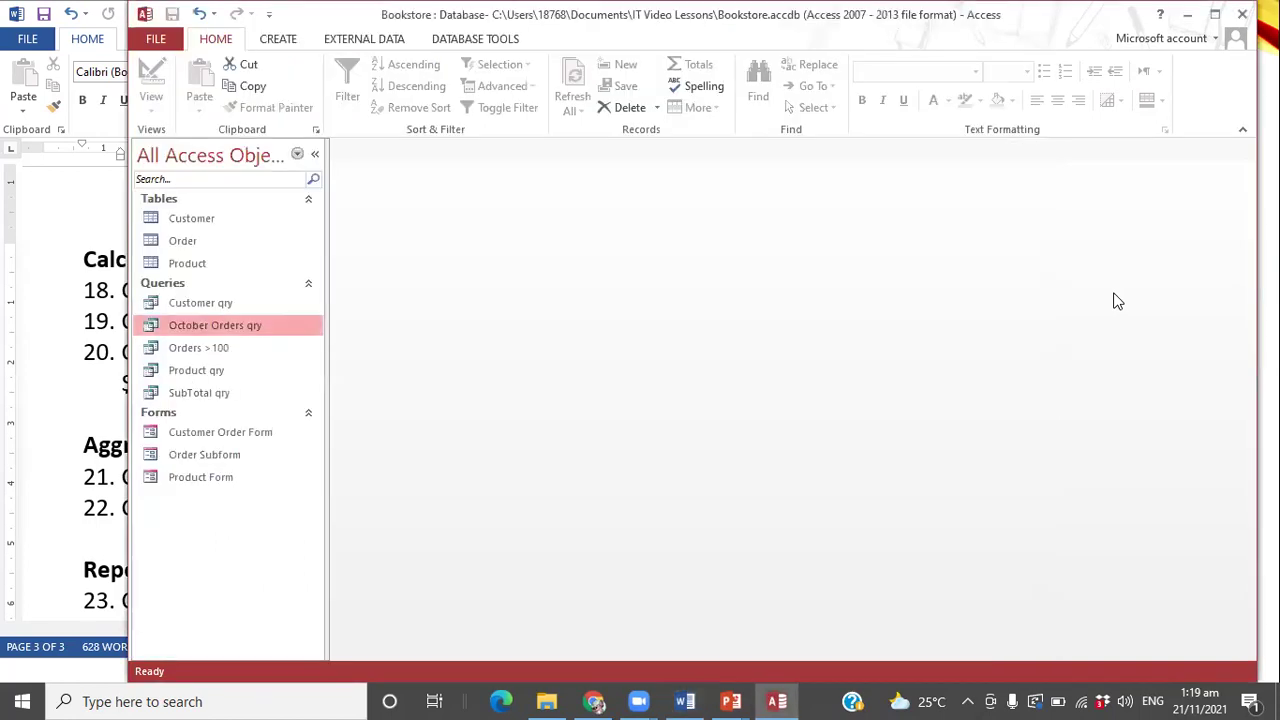
- Create a new query design using SubTotal qry from the Queries list as its source
click(275, 40)
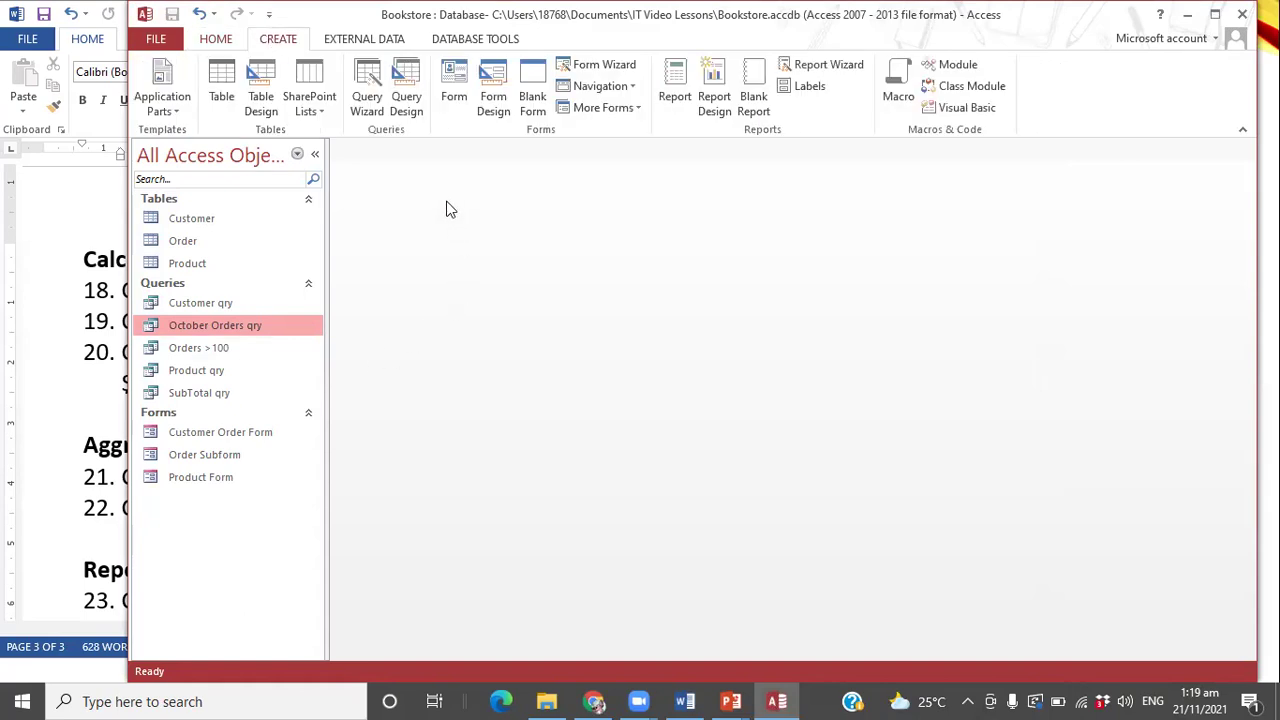
click(407, 104)
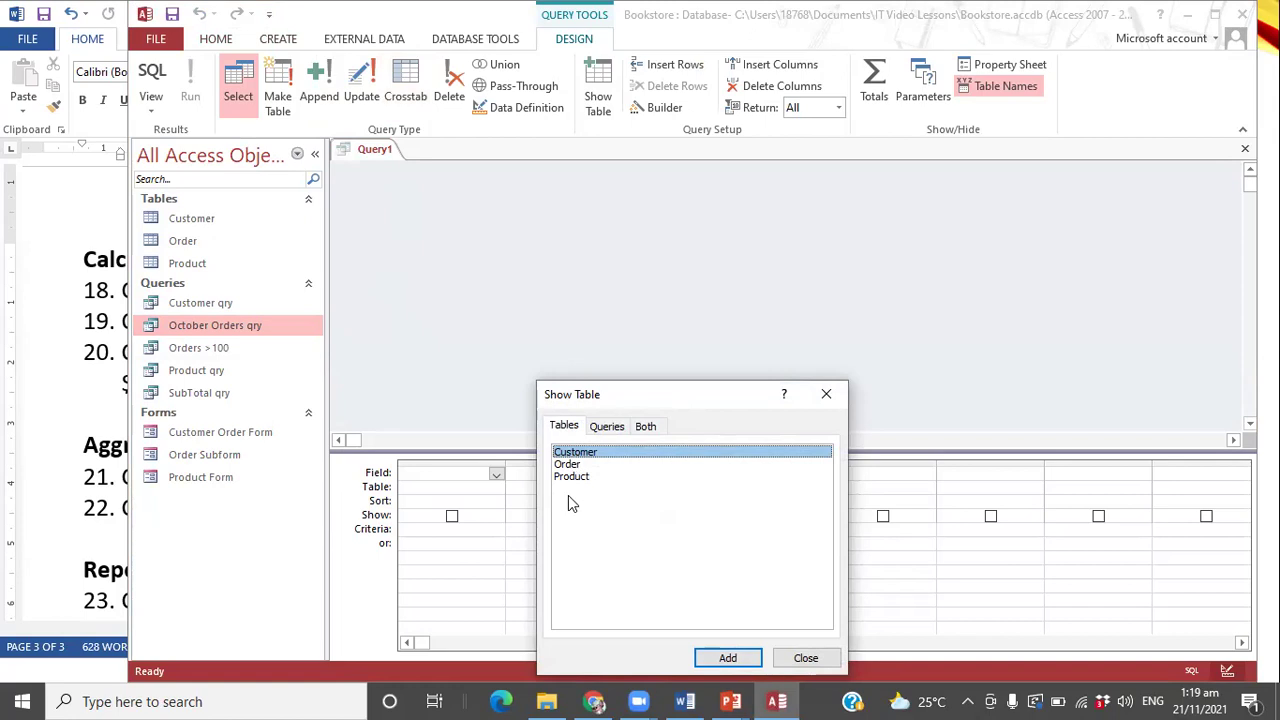
click(607, 426)
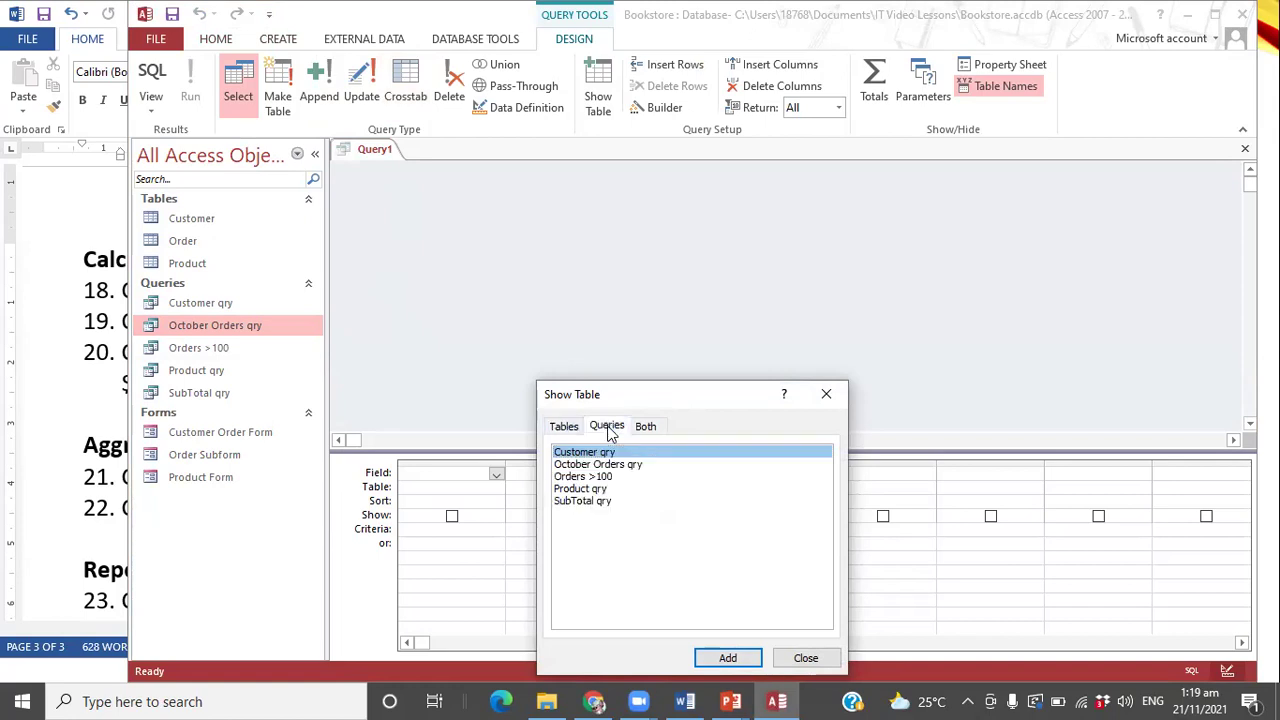
click(591, 503)
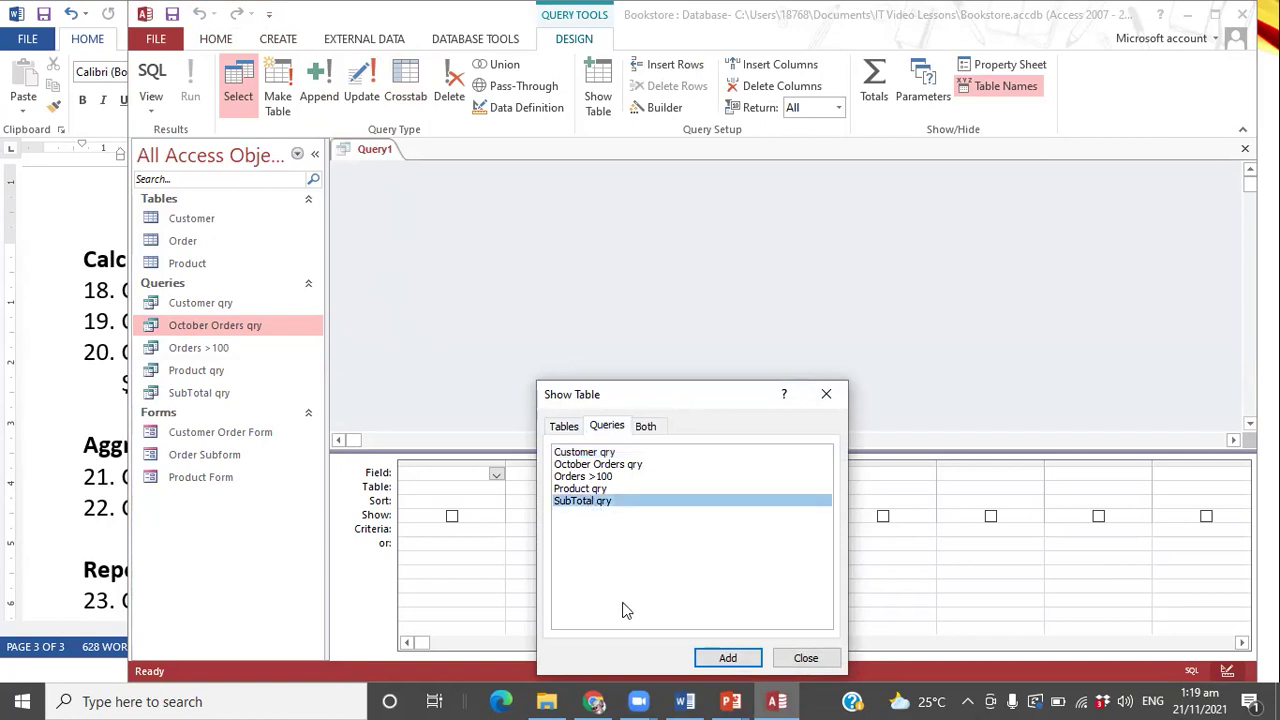
click(727, 657)
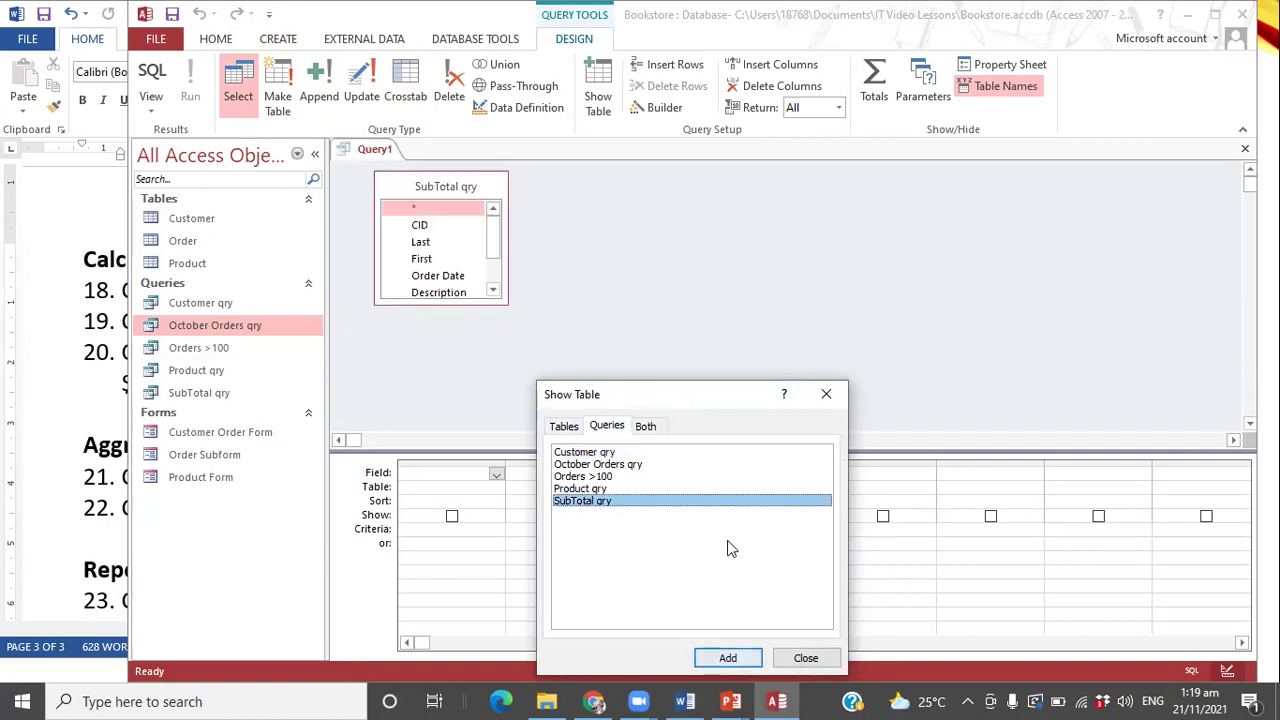
click(832, 398)
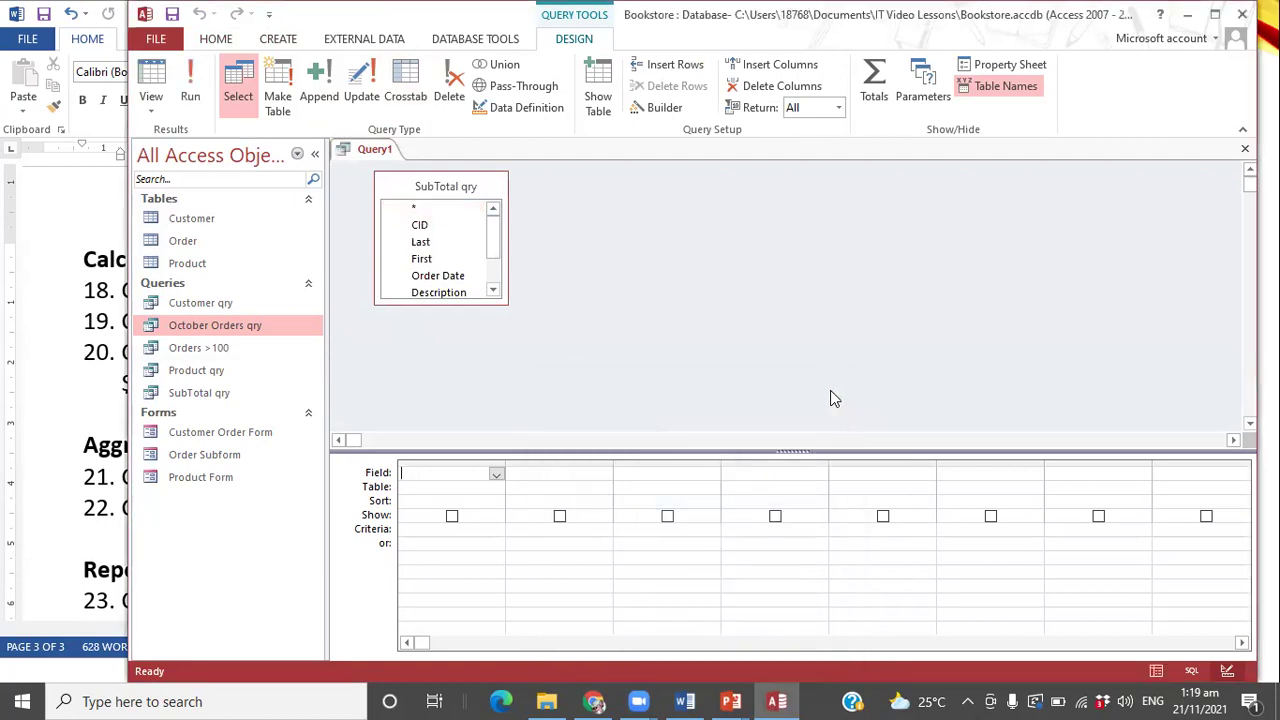
- Add CID, Last, First and Order Date from SubTotal qry to the grid
mouse_move(497, 246)
mouse_down()
mouse_move(503, 273)
mouse_move(497, 225)
mouse_up()
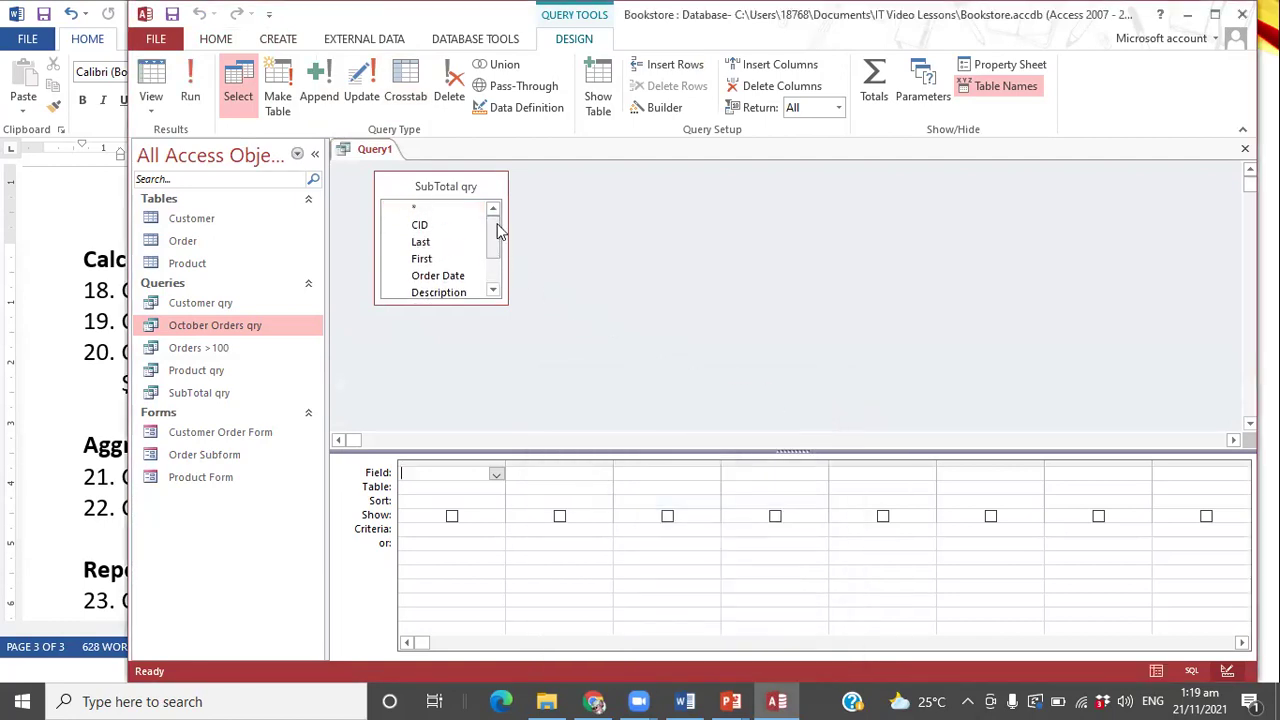
double_click(421, 226)
double_click(424, 241)
double_click(422, 259)
click(428, 279)
double_click(428, 283)
- Add Description, Cost, Qty and SubTotal to the grid
drag(492, 243, 492, 274)
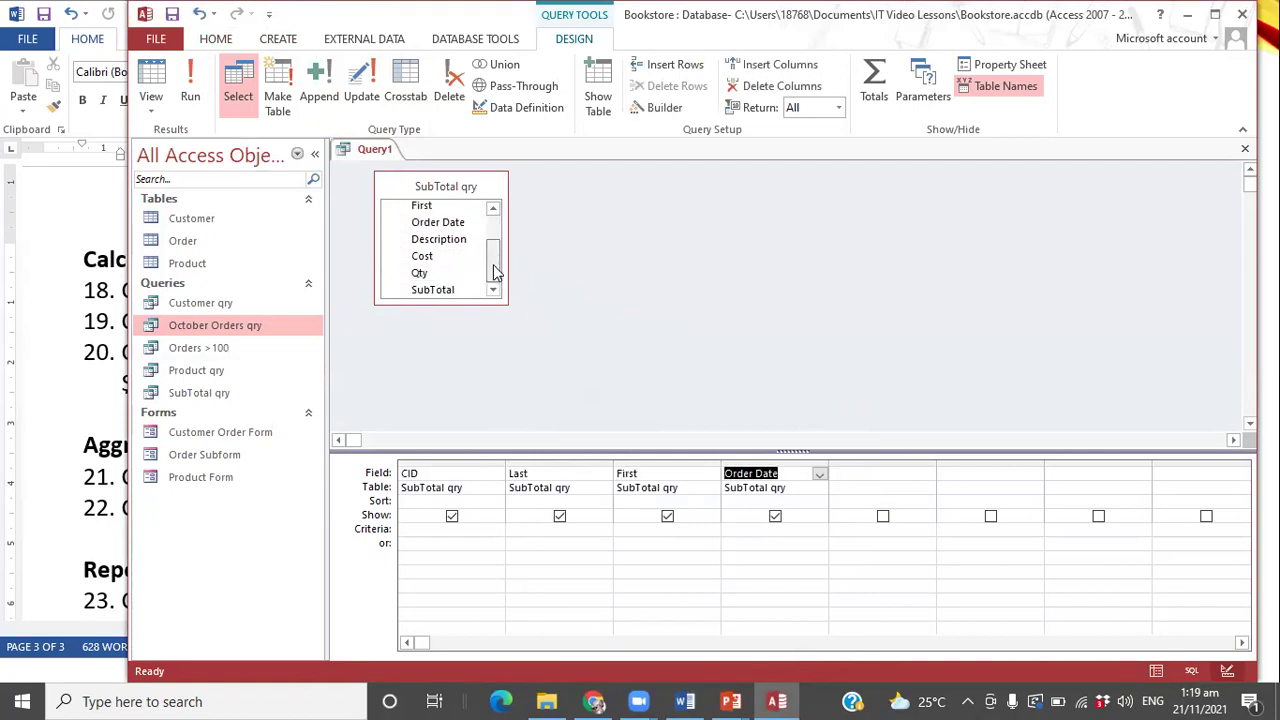
double_click(438, 240)
double_click(424, 256)
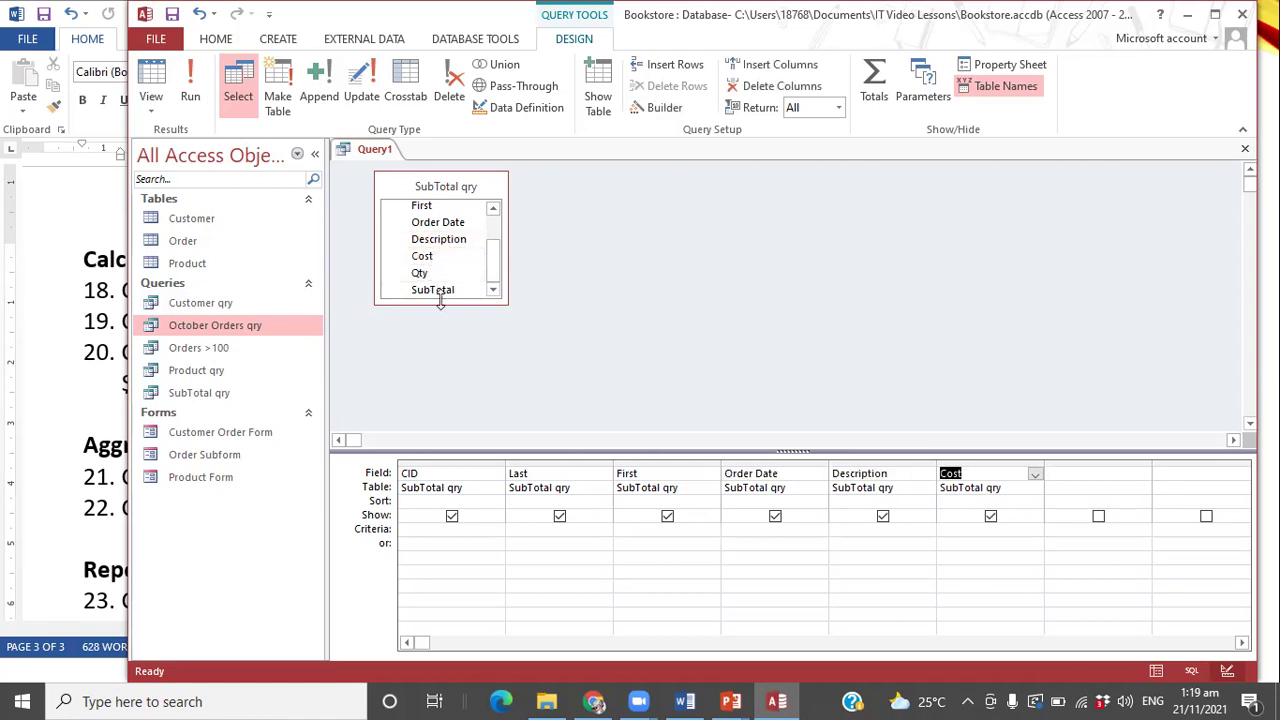
double_click(448, 274)
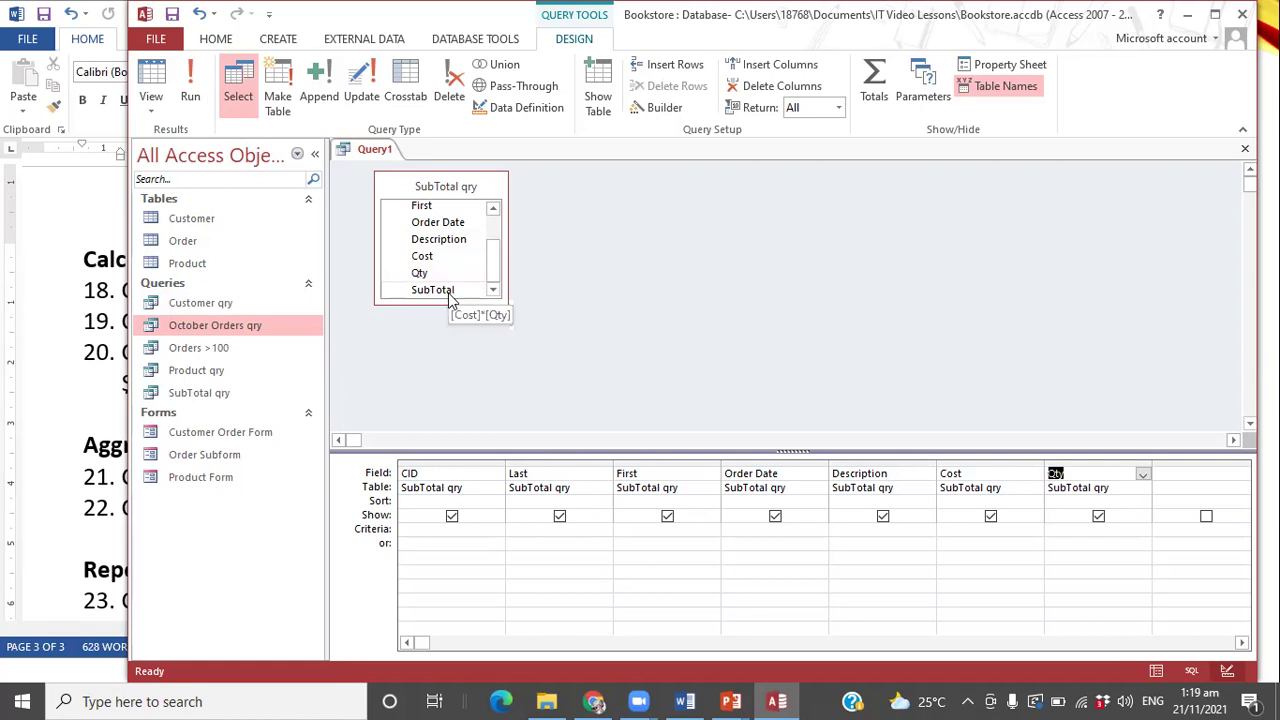
double_click(440, 290)
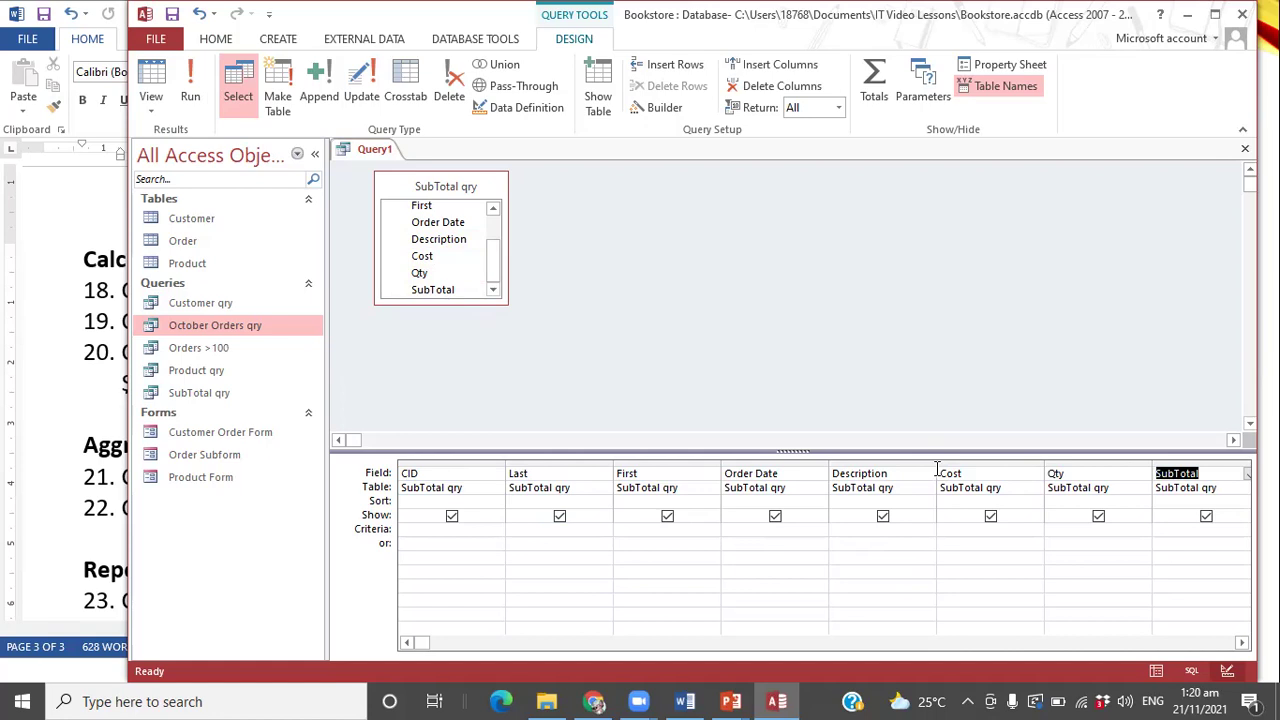
- Narrow the Description, Cost, Qty and SubTotal columns and widen the blank column after SubTotal
drag(935, 463, 900, 462)
drag(1007, 463, 976, 463)
drag(1080, 472, 1046, 465)
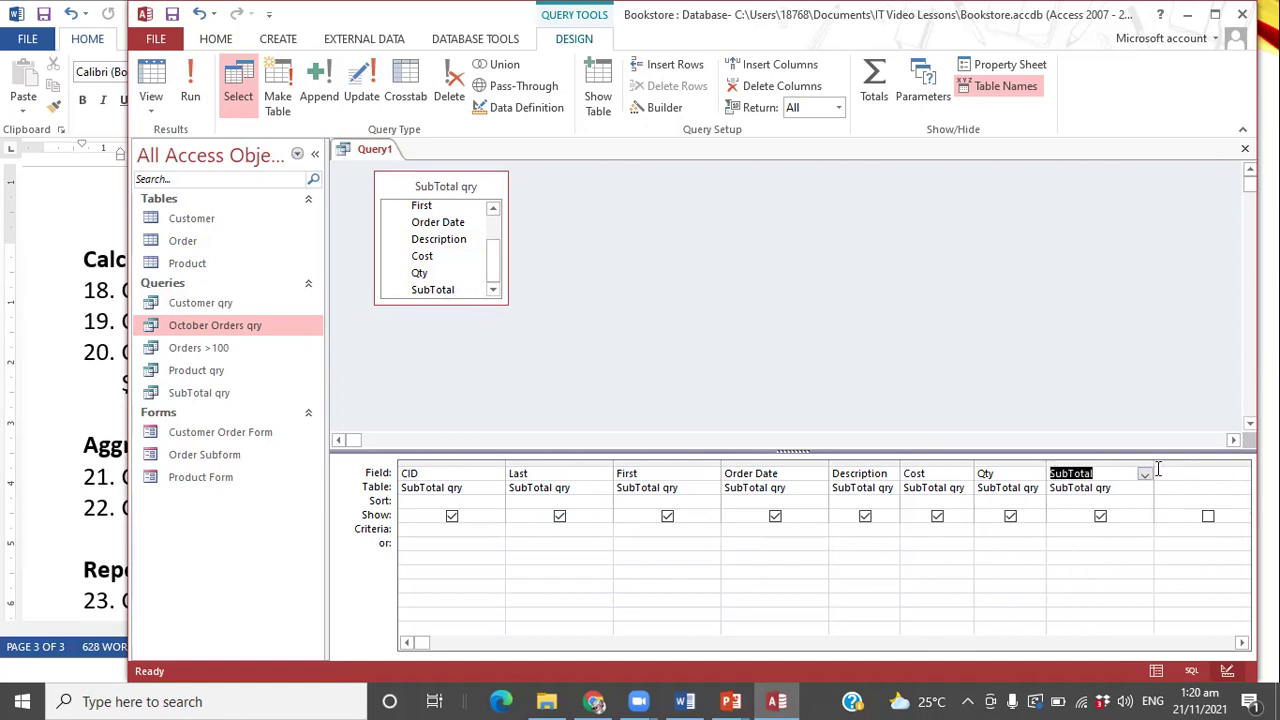
drag(1153, 462, 1123, 463)
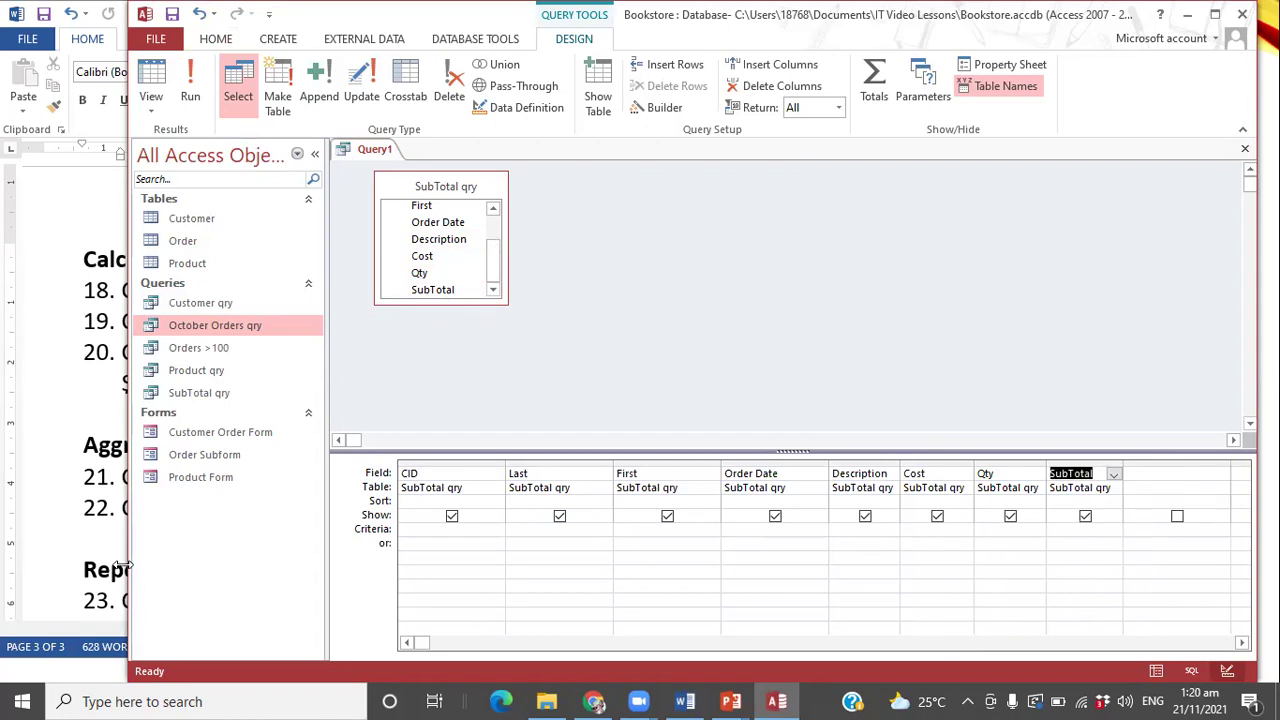
drag(120, 567, 16, 567)
drag(1127, 460, 1235, 454)
click(1053, 474)
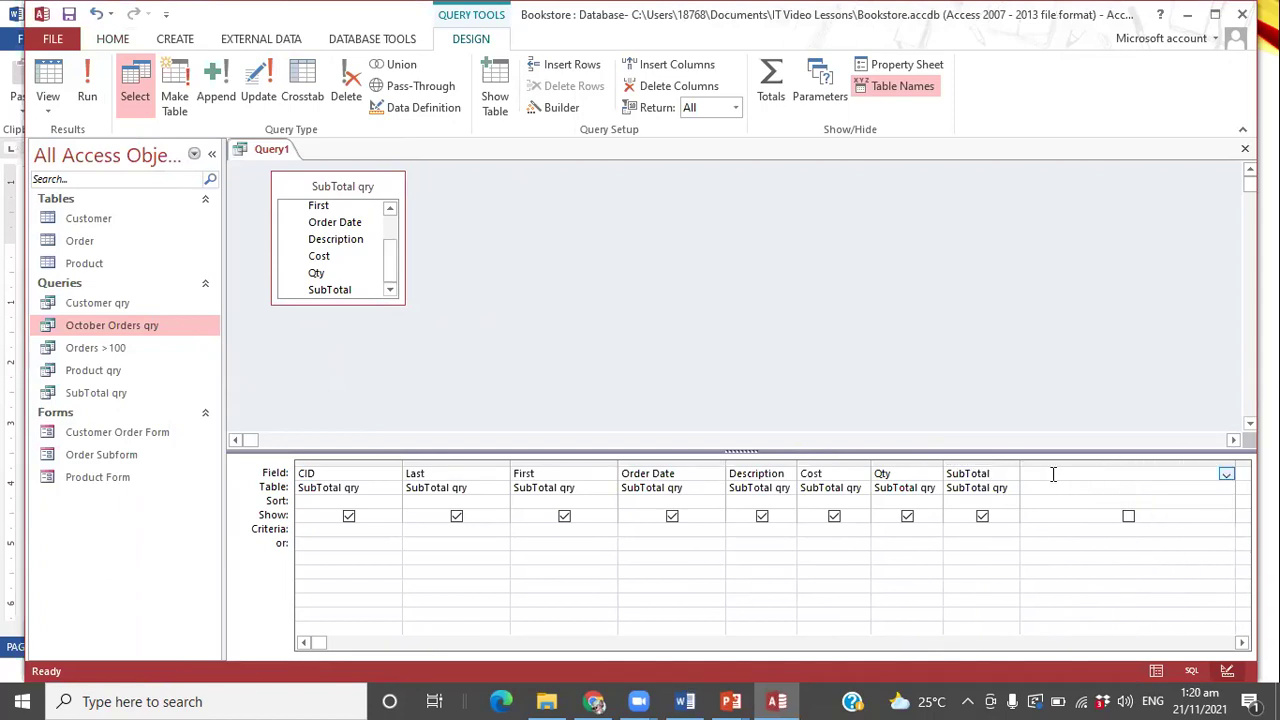
- Add a shown Discount: [SubTotal]*0.05 field and set SubTotal's criterion to >60
text(Discount:)
text([SubTotal])
text(*0.05)
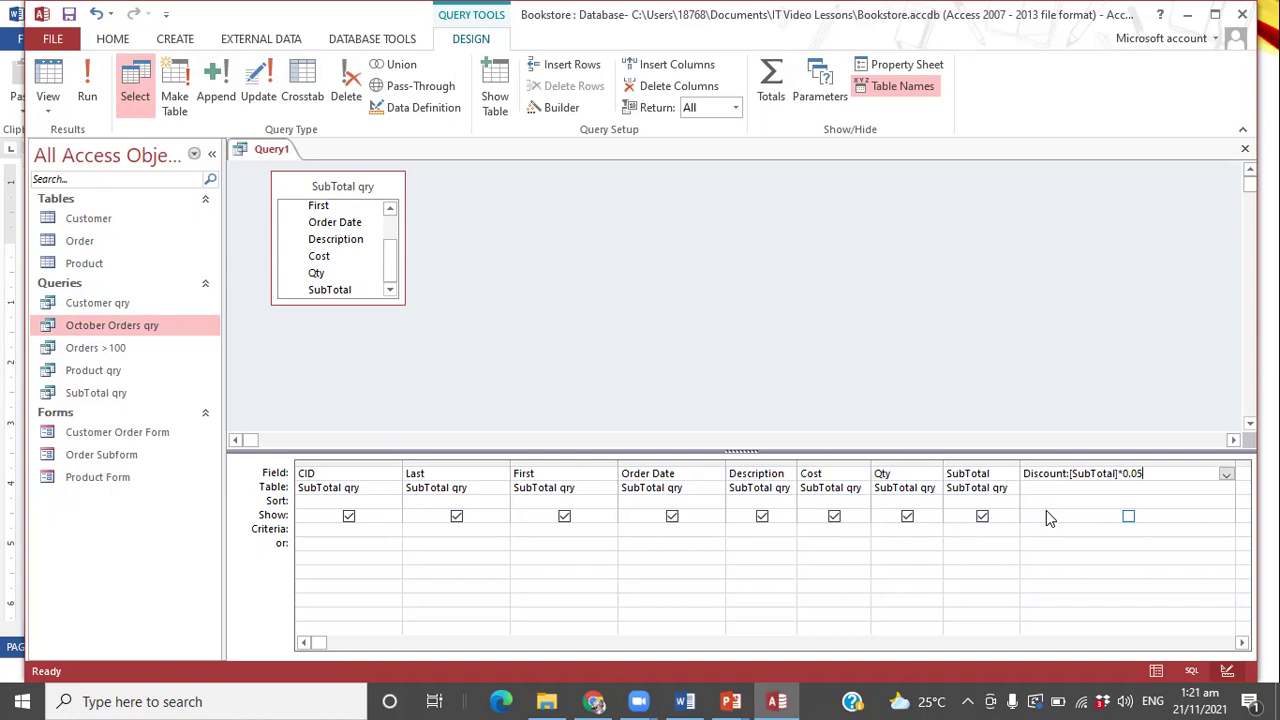
click(1128, 517)
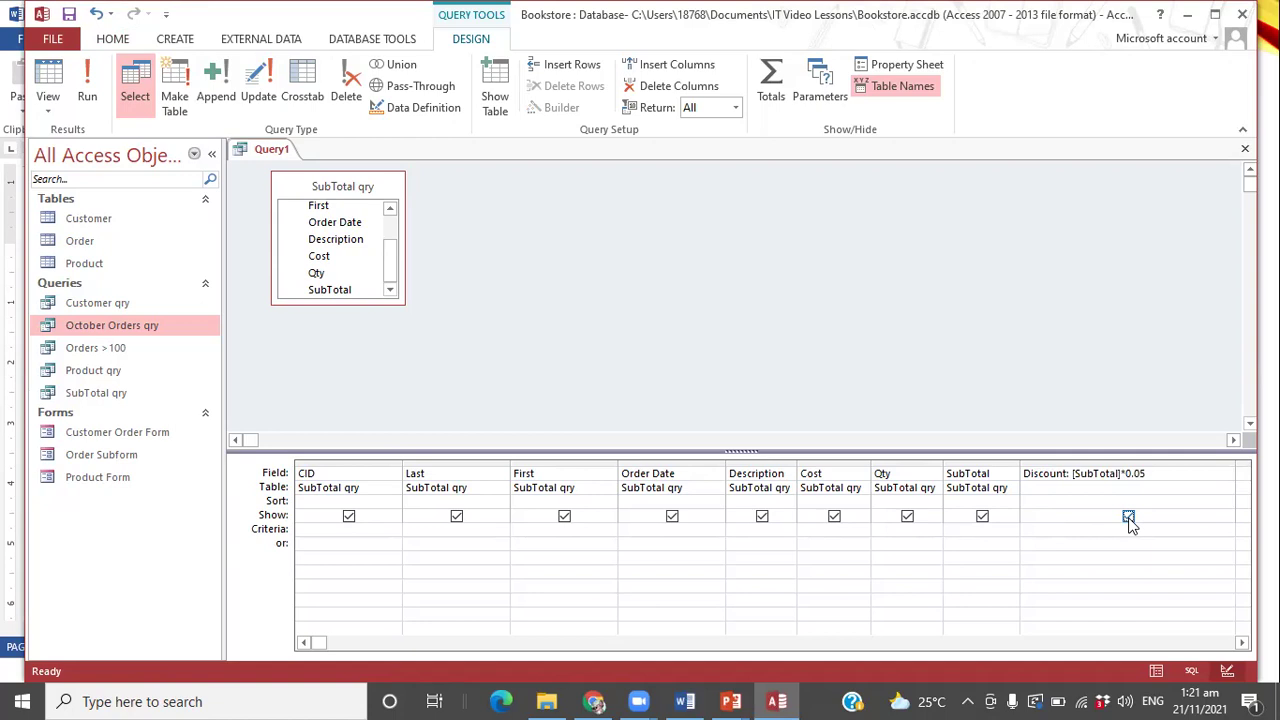
click(966, 532)
text(>60)
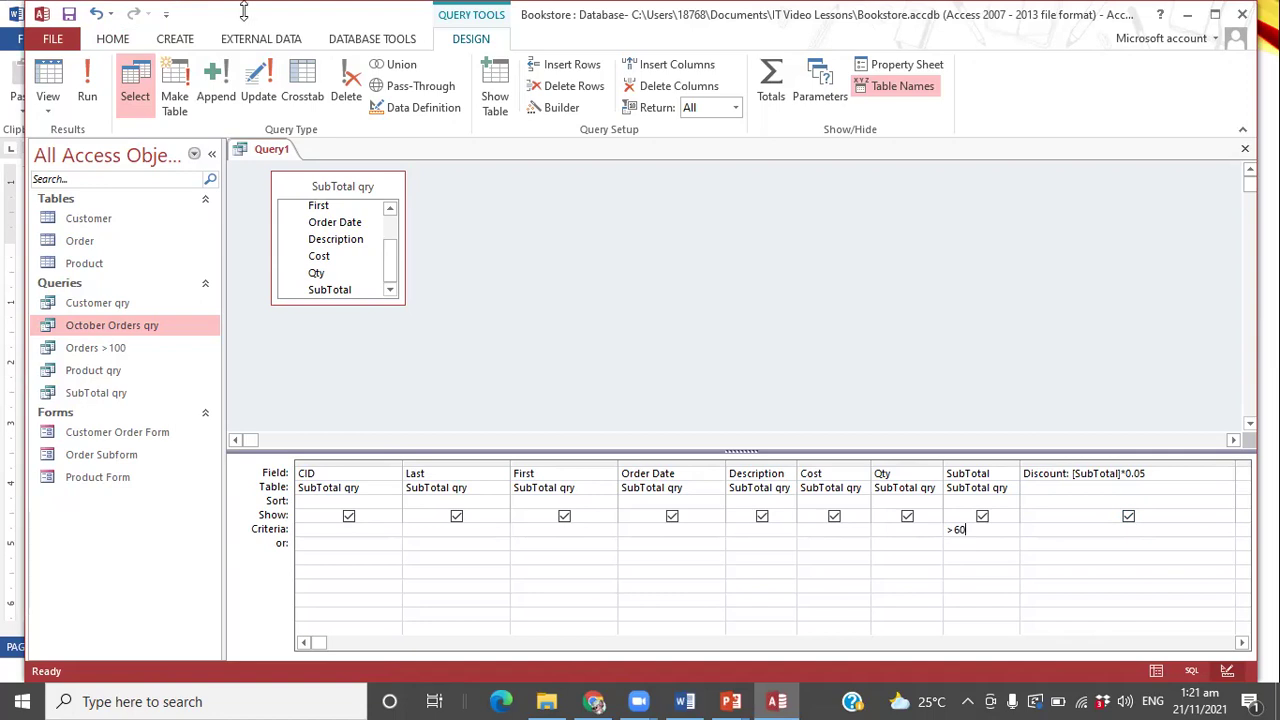
- Run Query1 and compare its four discounted orders against SubTotal qry, then close SubTotal qry
click(88, 100)
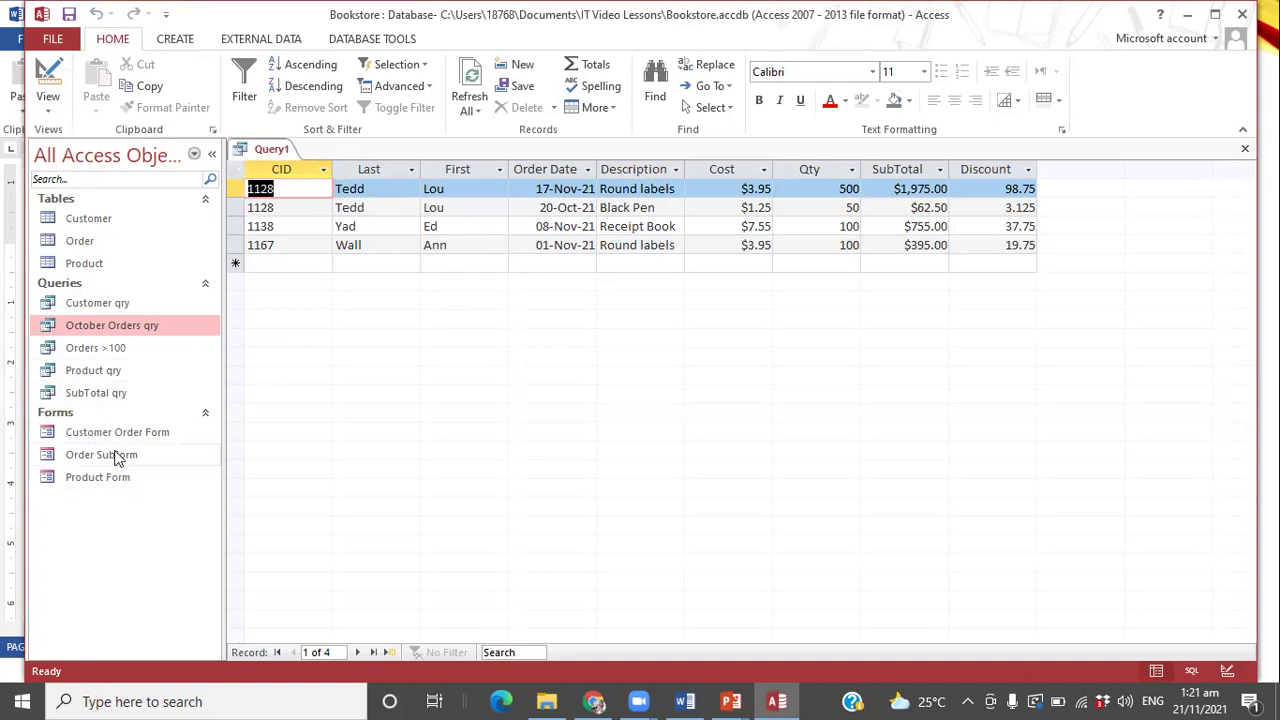
click(86, 395)
double_click(86, 395)
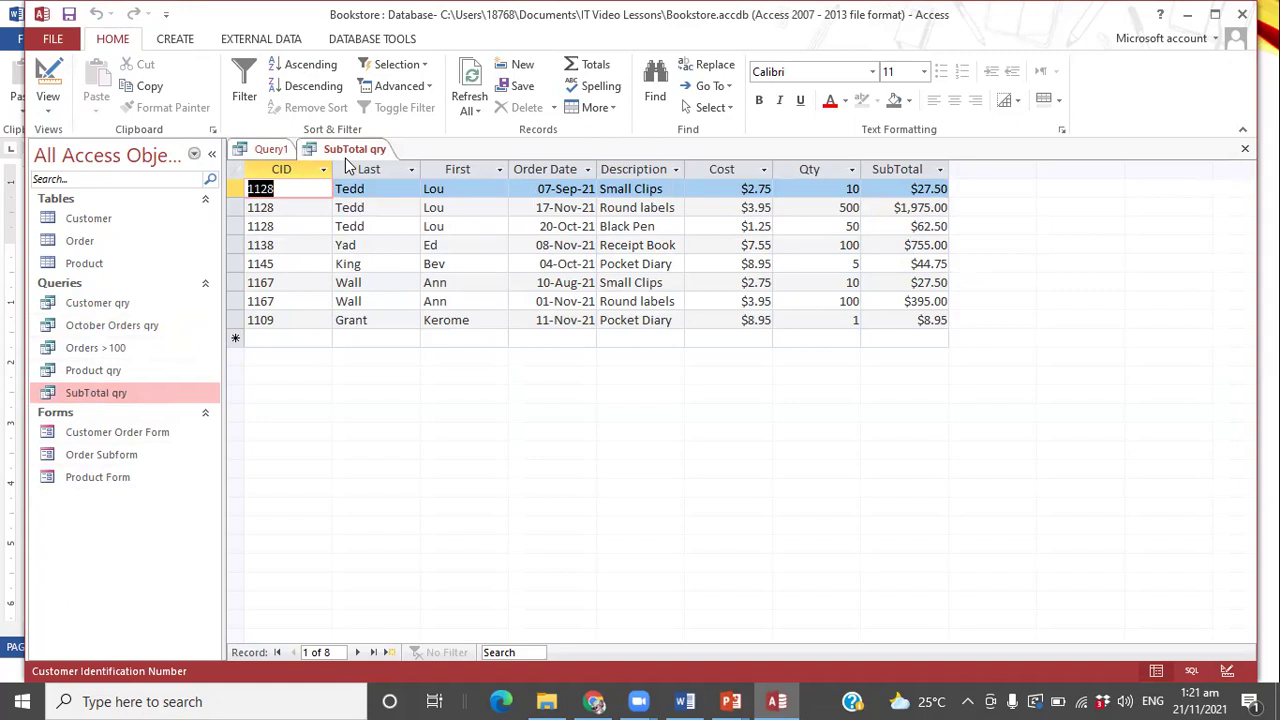
right_click(350, 150)
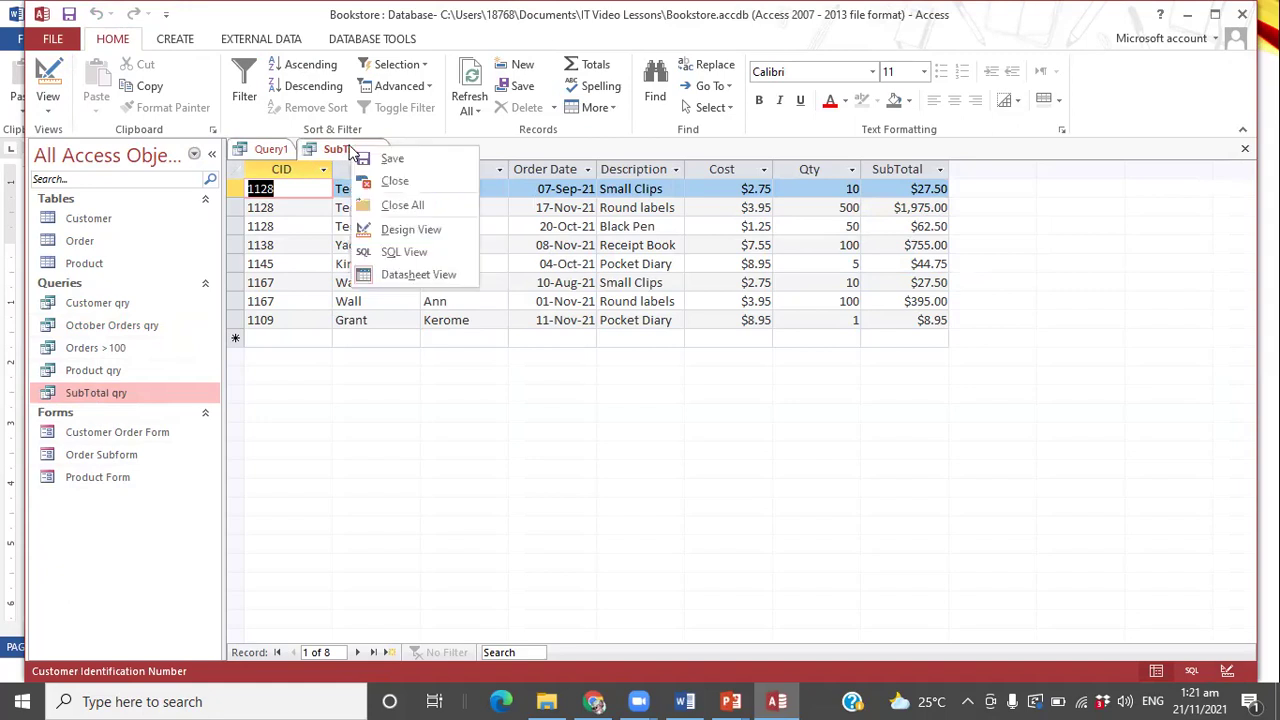
click(390, 178)
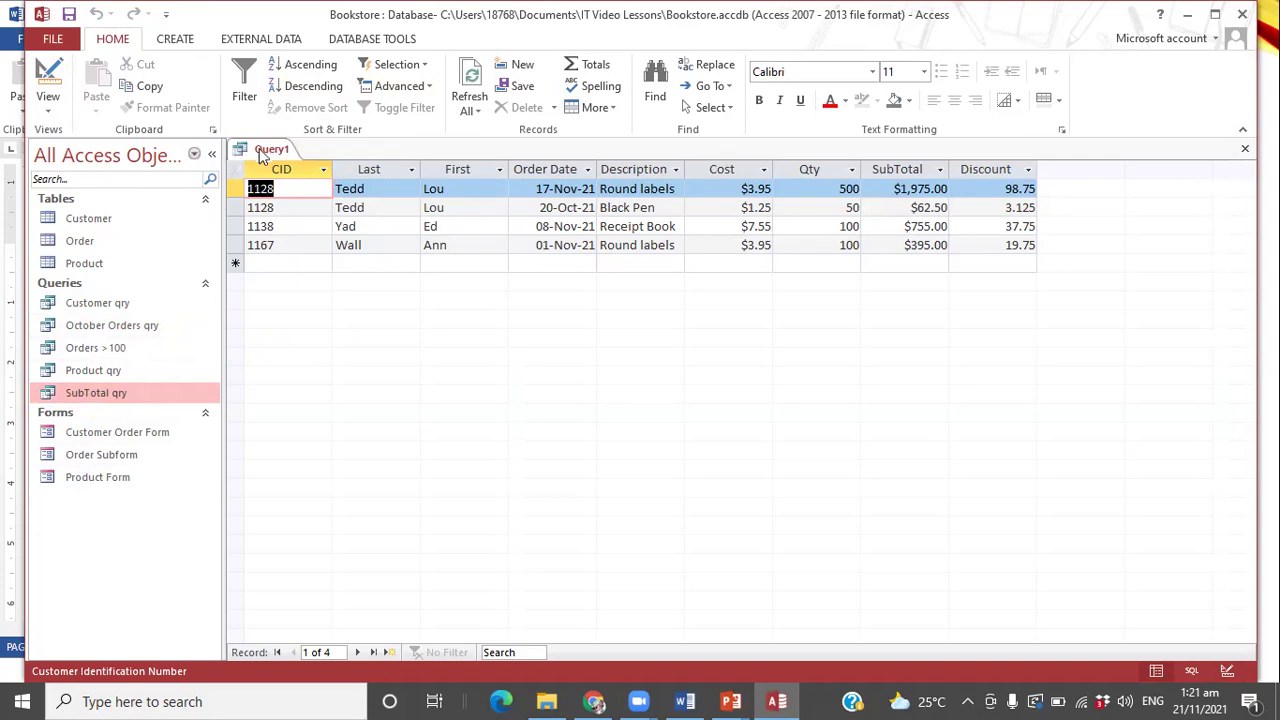
- Switch Query1 to Design View, rerun it, and bring up its view options again
right_click(262, 150)
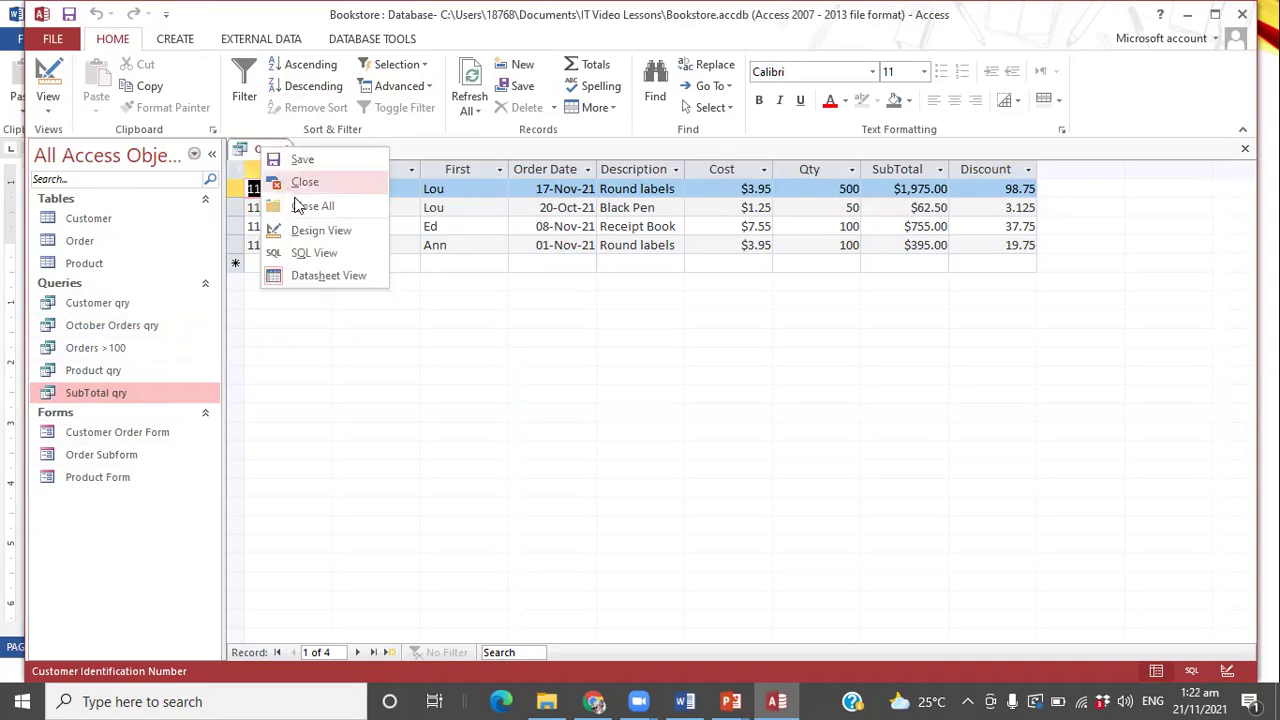
click(305, 231)
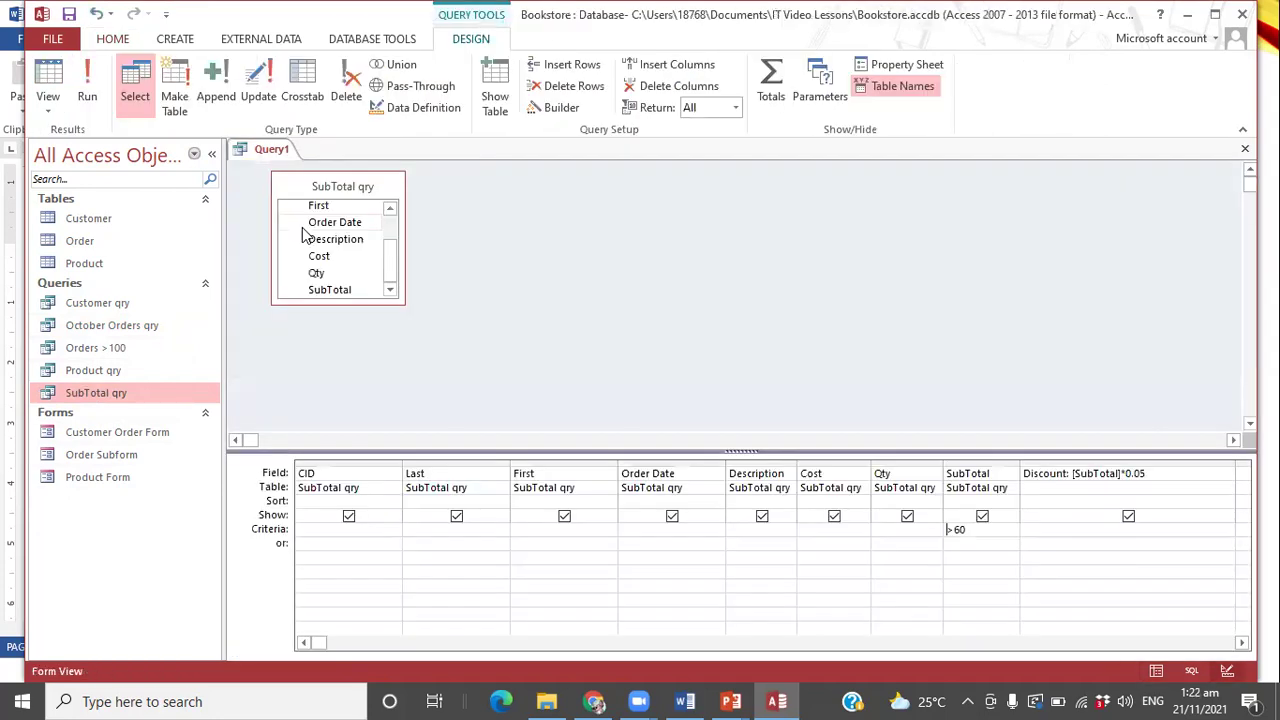
click(87, 85)
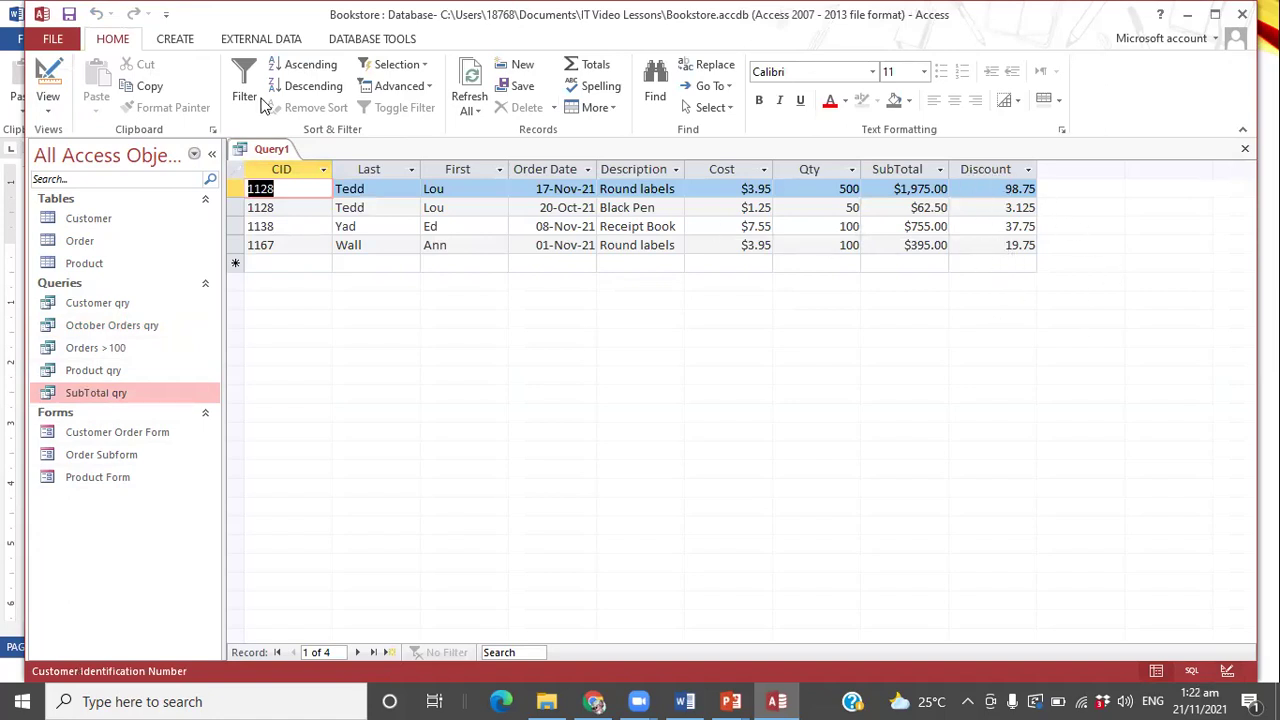
right_click(253, 149)
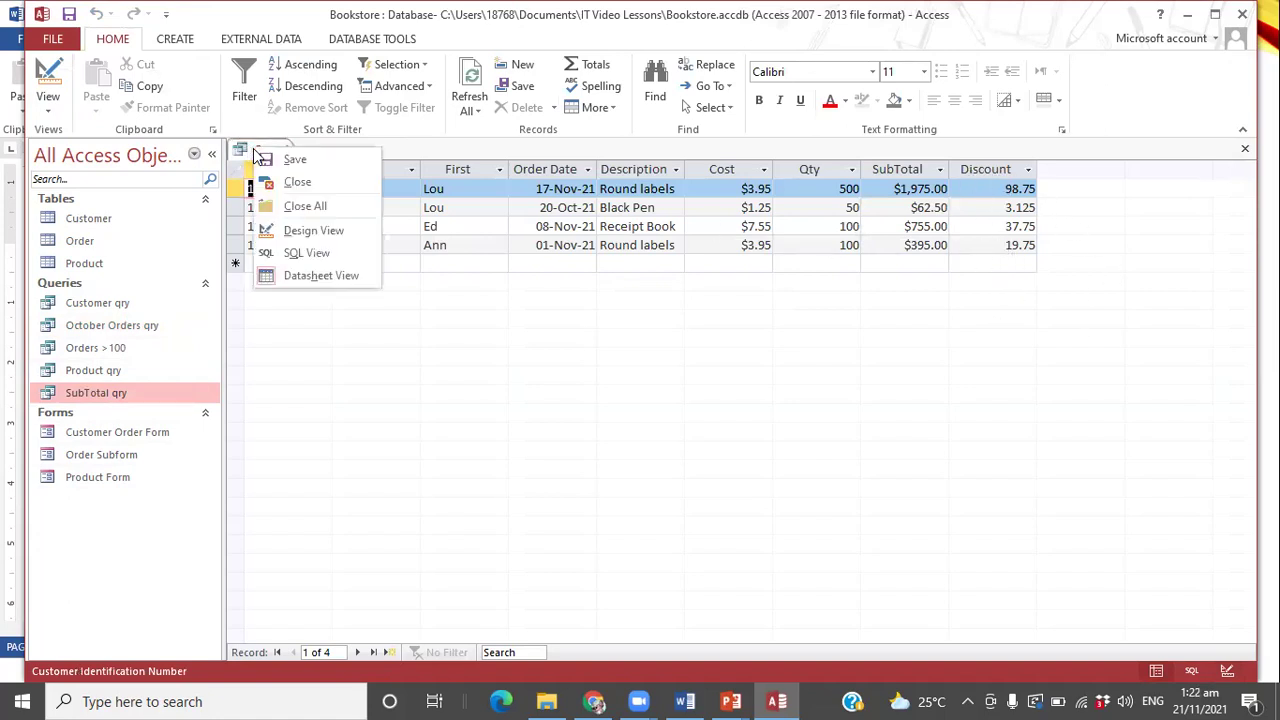
- Give the Discount field Currency format with 2 decimal places and rerun, showing $98.75, $3.13, $37.75, $19.75
click(300, 231)
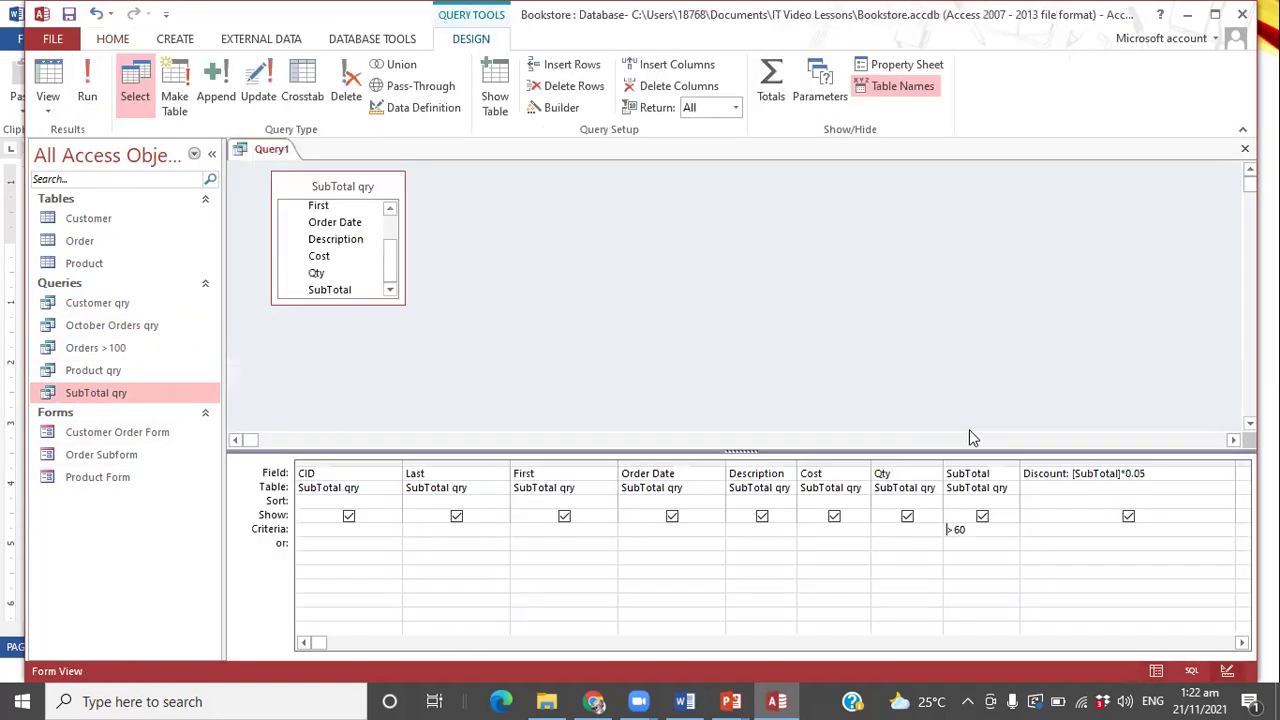
right_click(1055, 476)
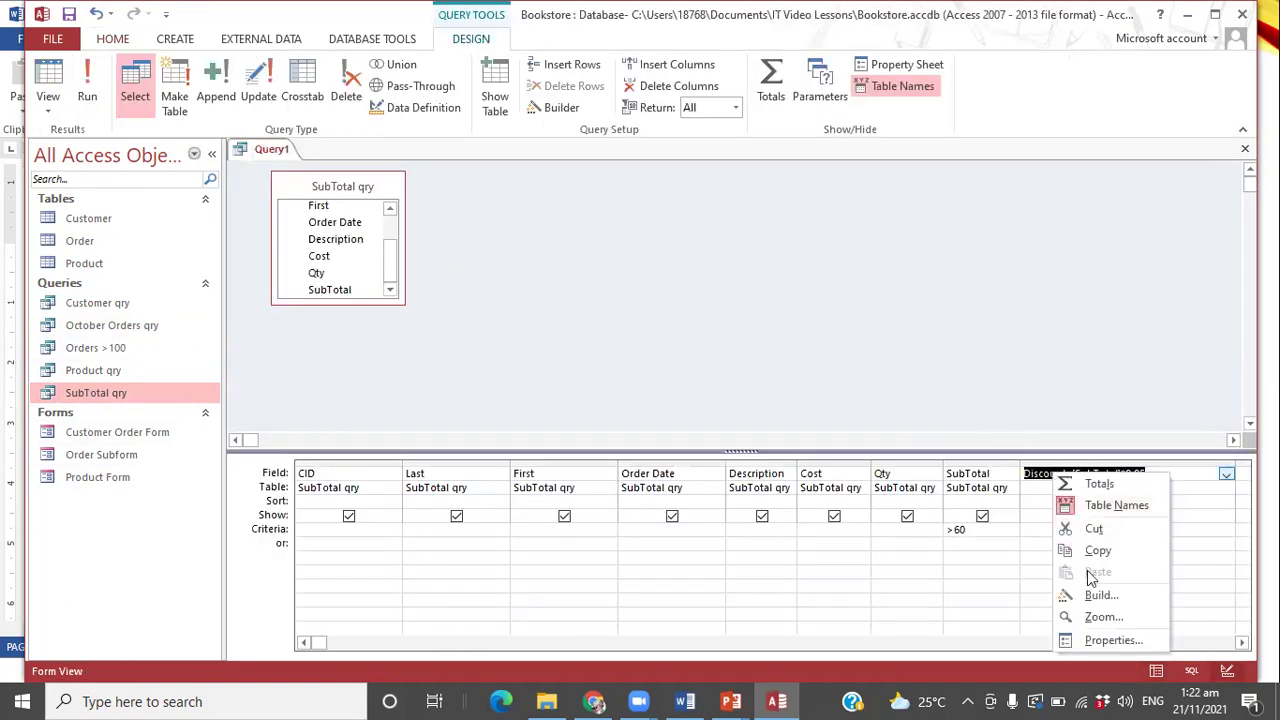
click(1113, 641)
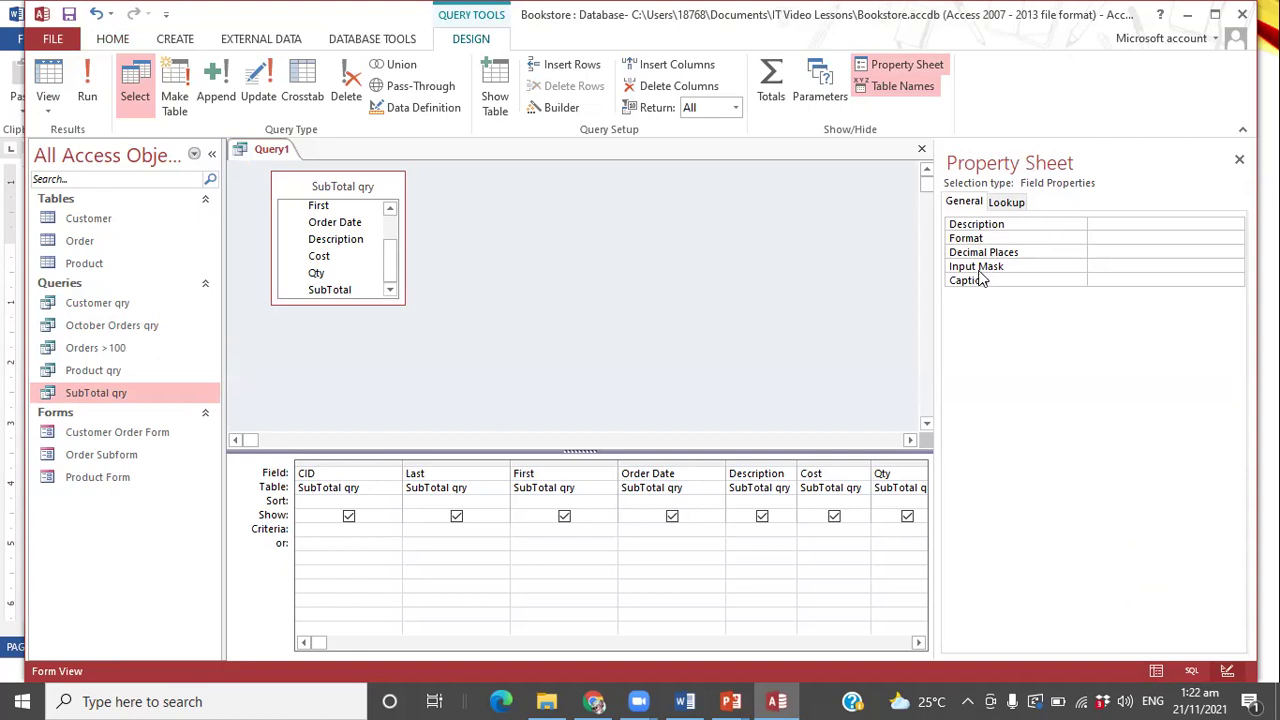
click(1154, 239)
click(1236, 241)
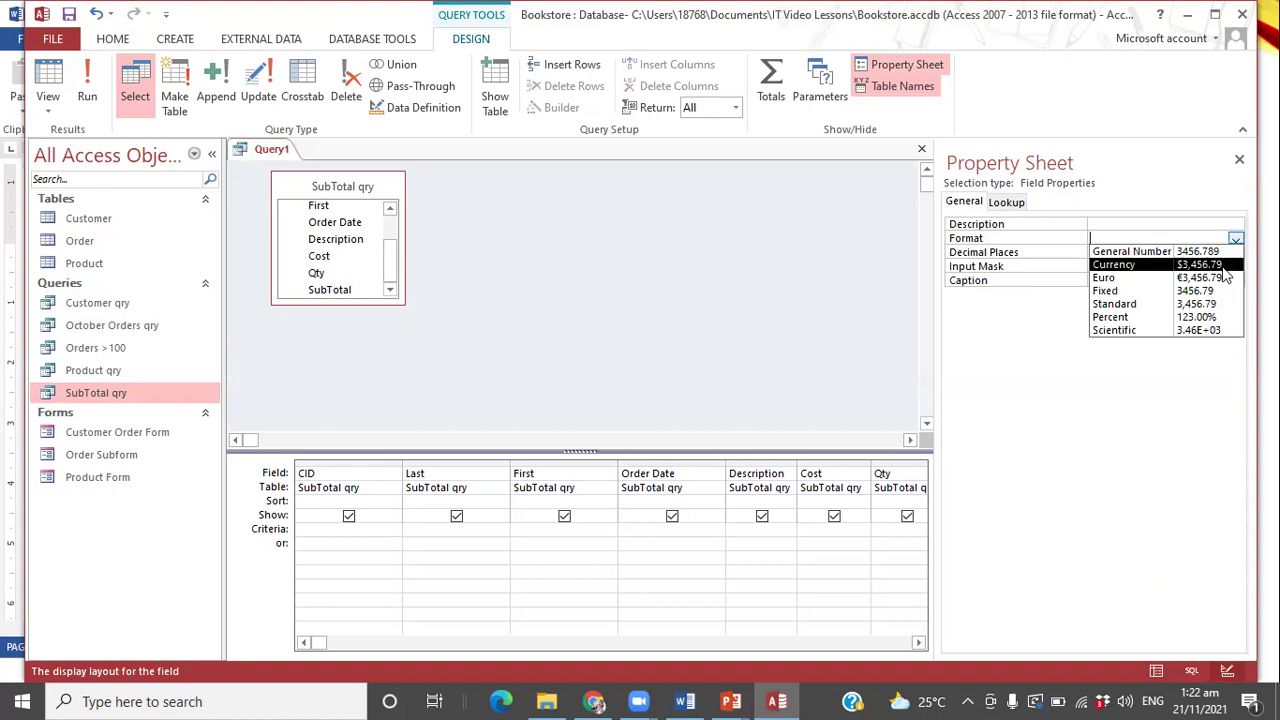
click(1223, 266)
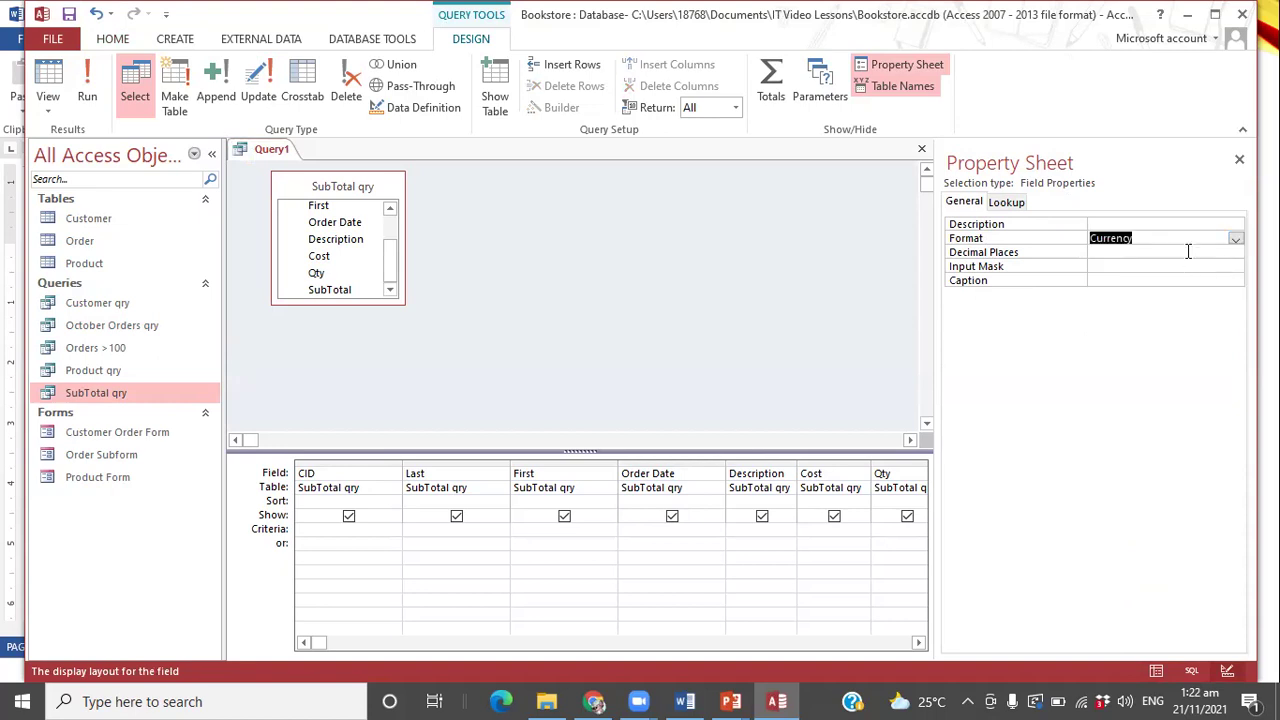
click(1188, 252)
click(1236, 252)
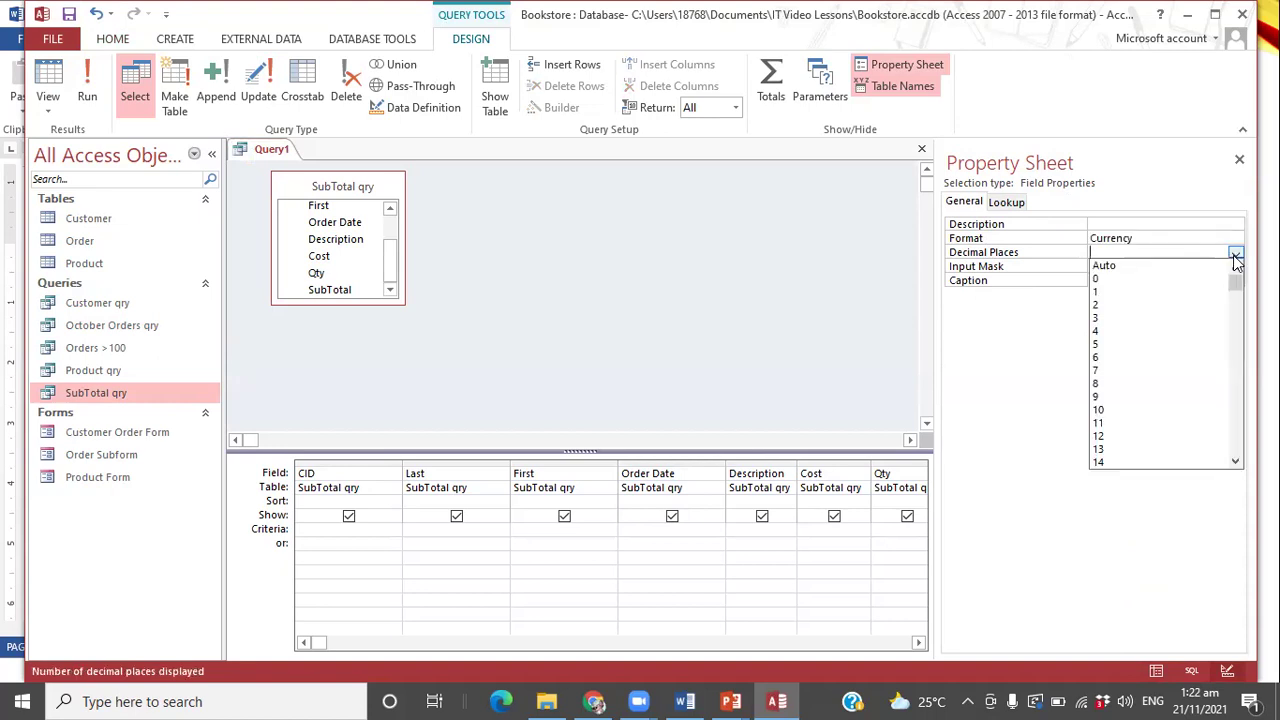
click(1212, 308)
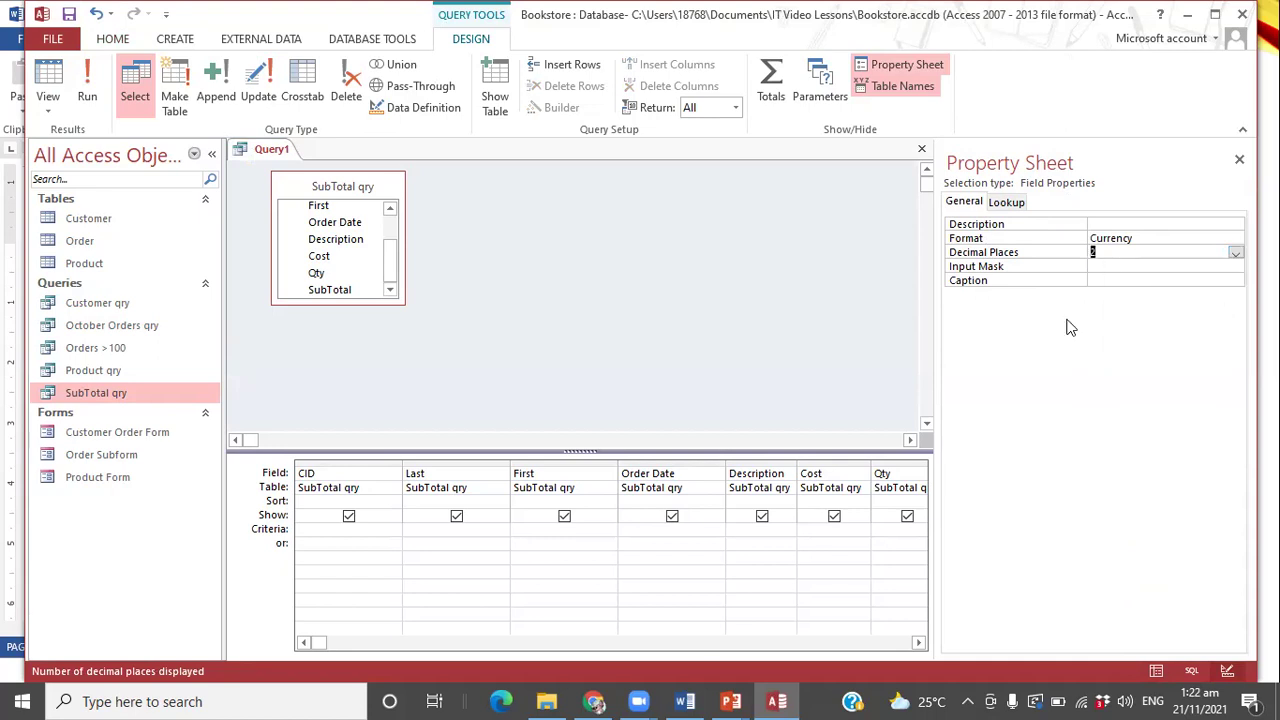
click(87, 90)
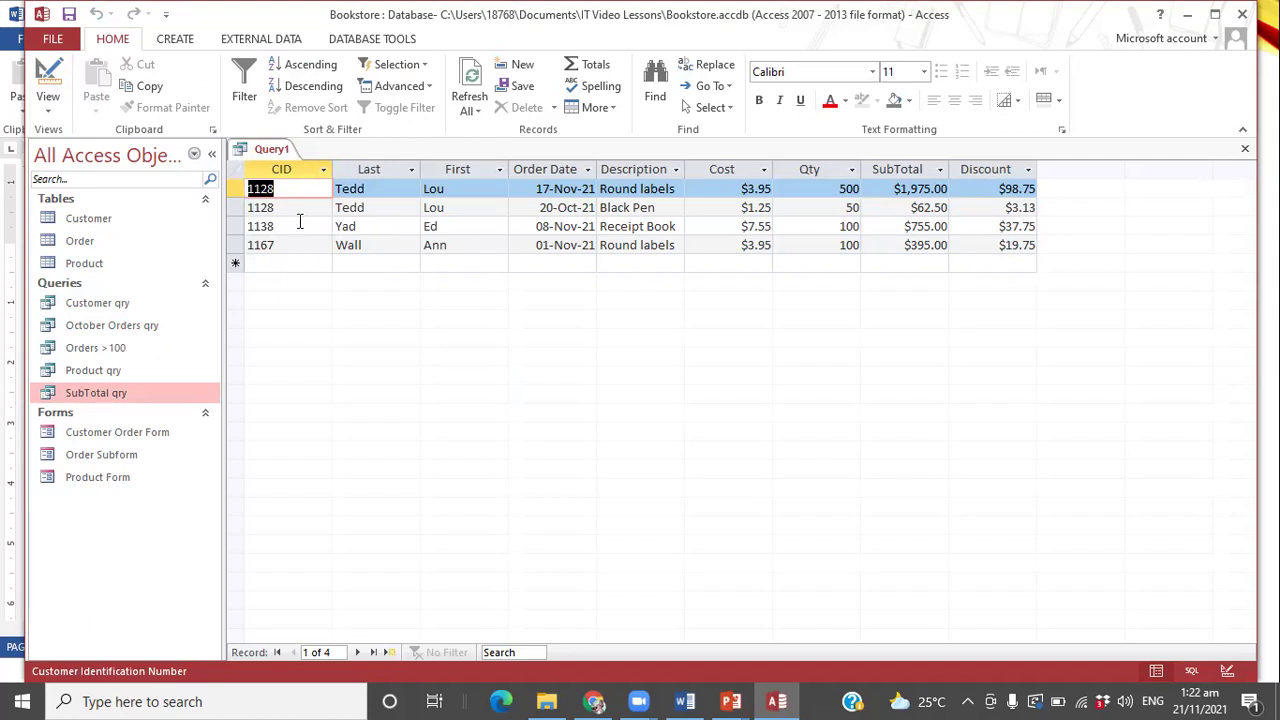
- Save Query1 under the name 'Discount qry'
right_click(251, 156)
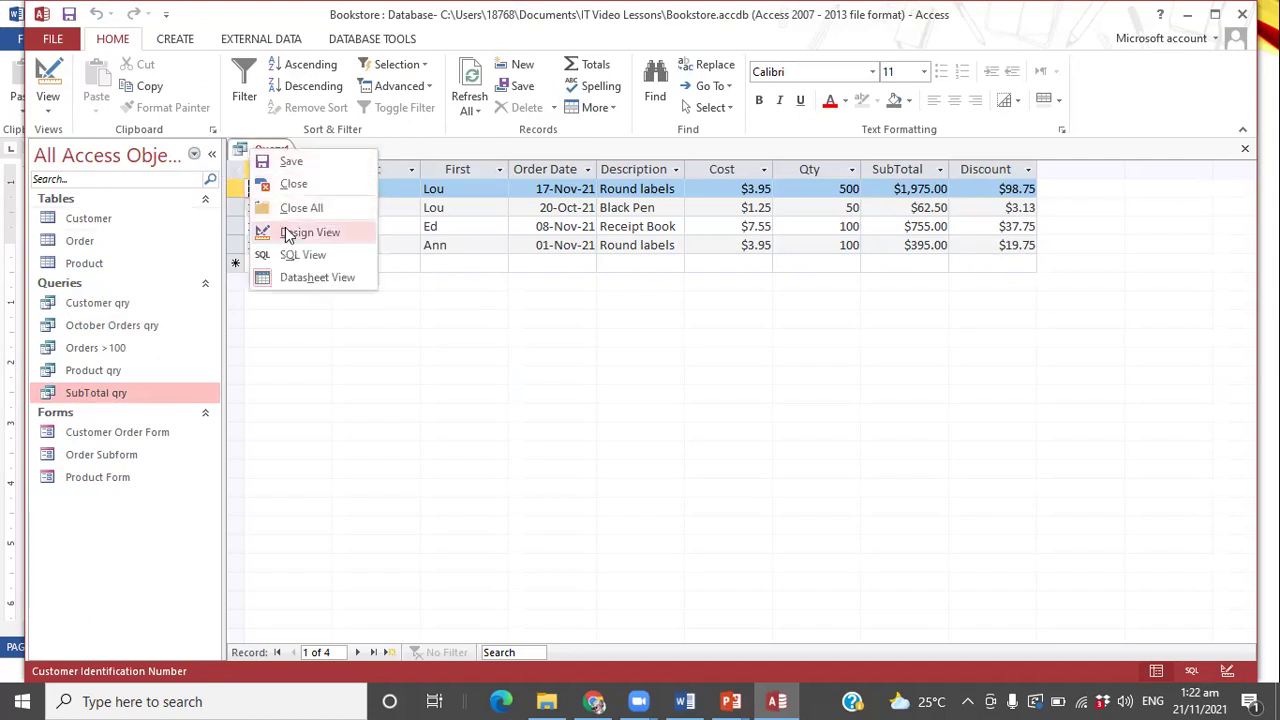
click(288, 161)
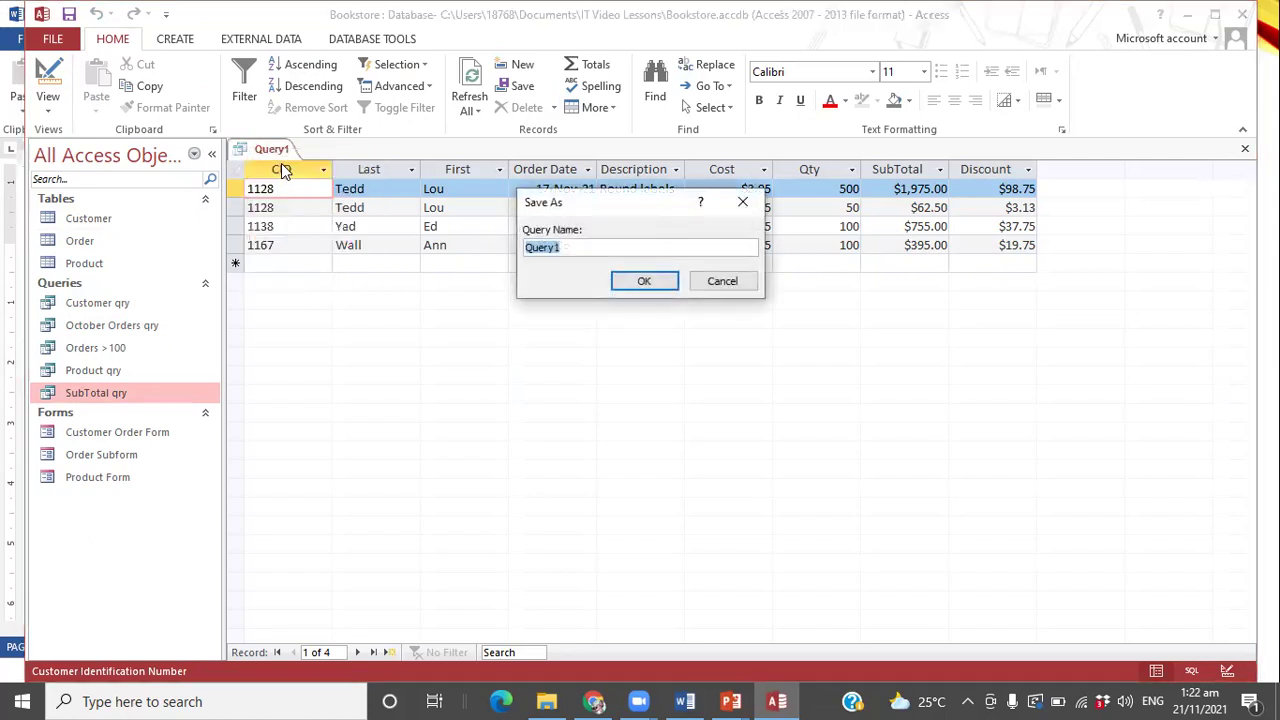
text(Discount qry)
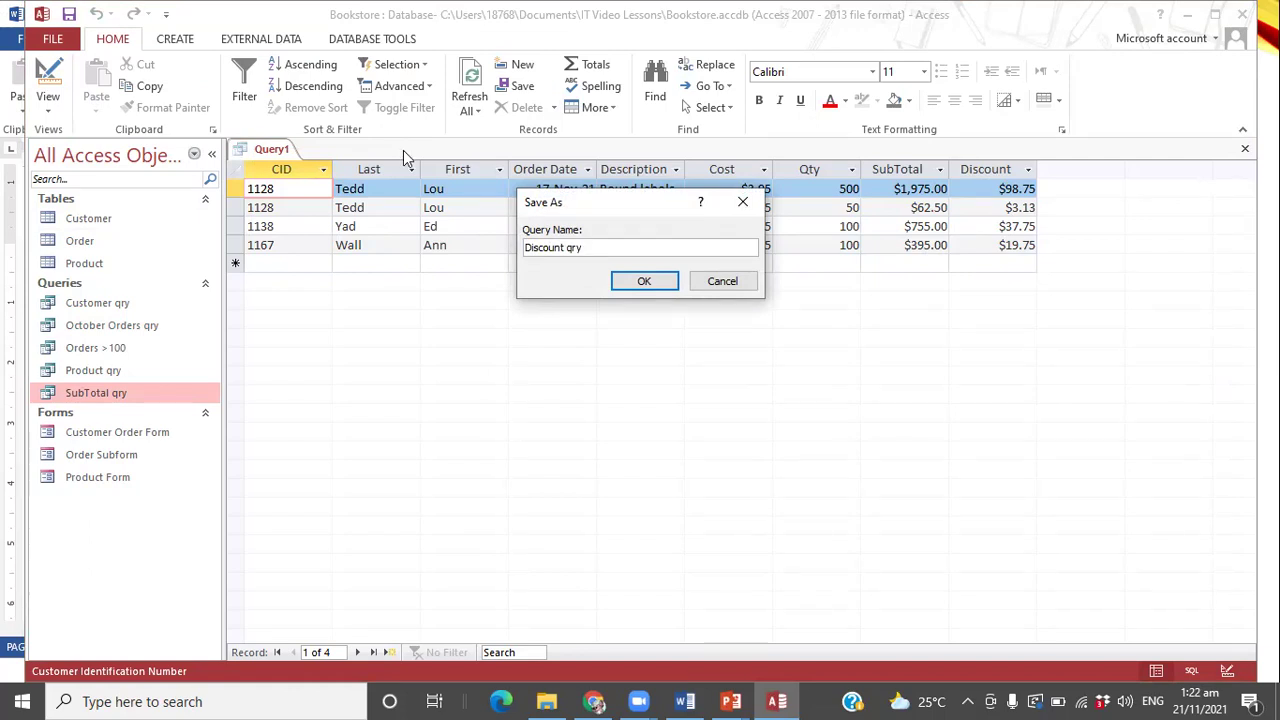
click(644, 281)
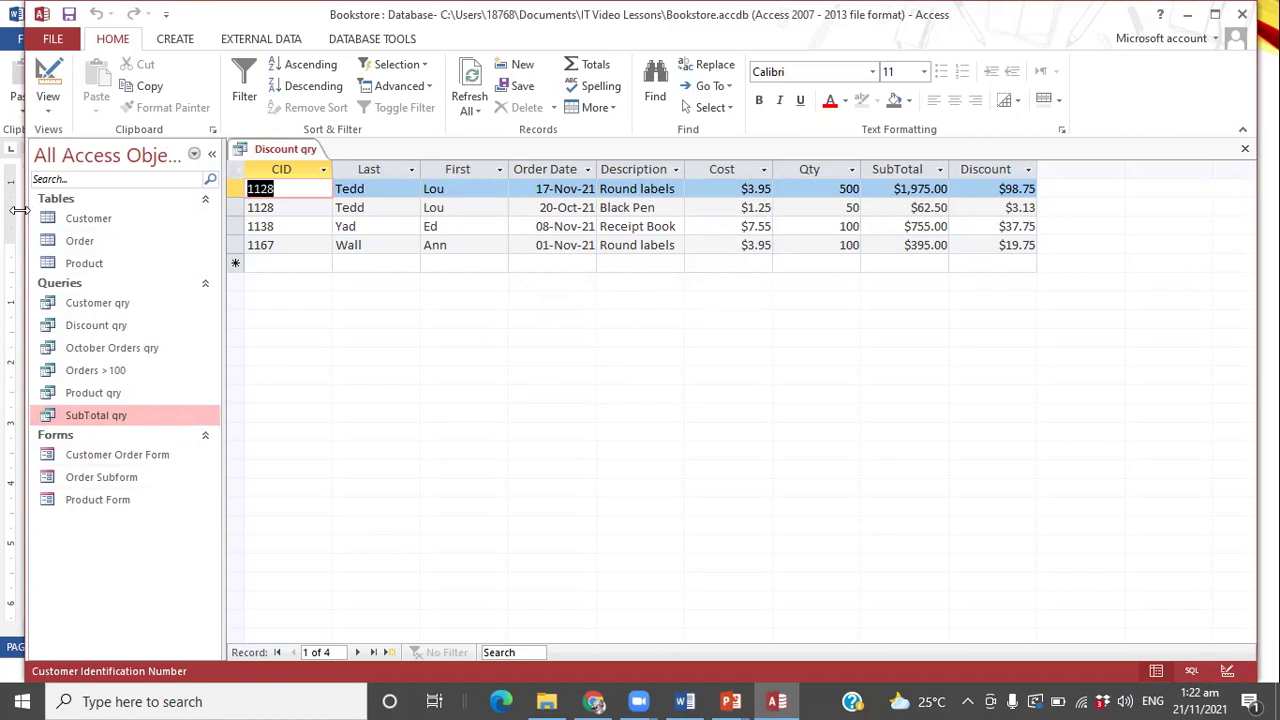
- Read task 20 about the Total Cost query in the Word sheet, then return to Access
key(alt+Tab)
click(281, 352)
scroll(285, 352, down, 2)
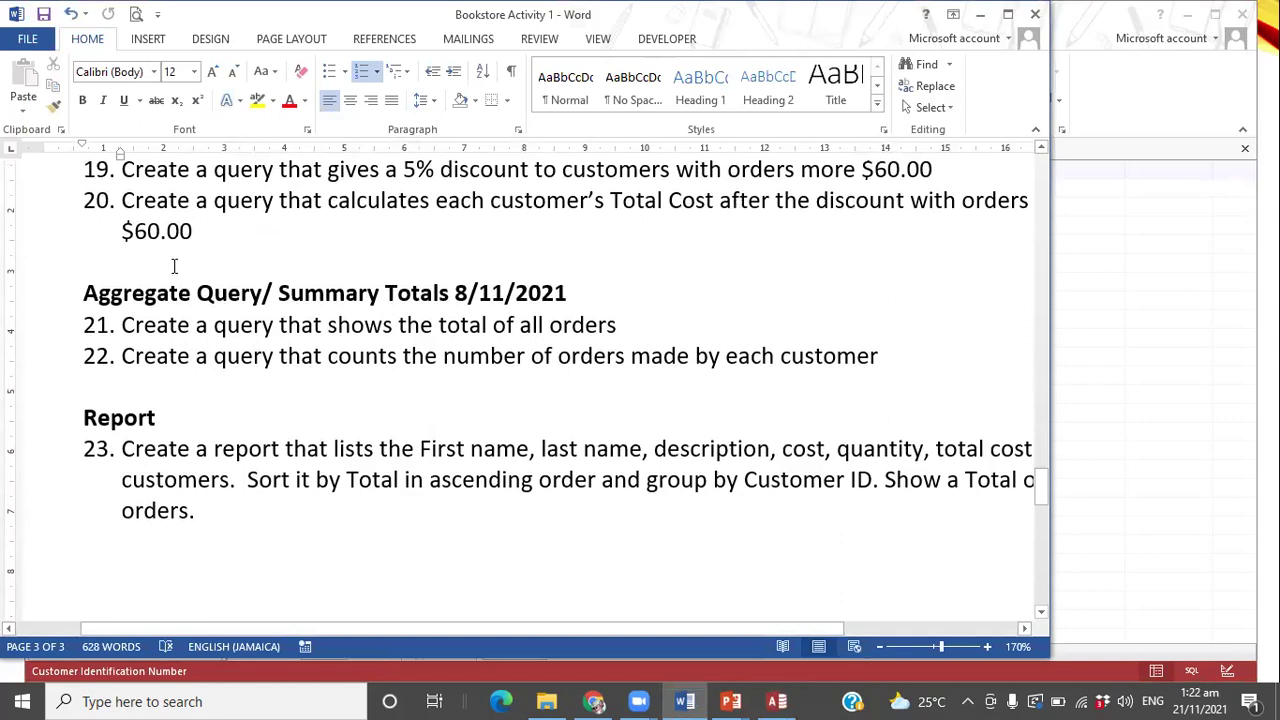
click(1055, 276)
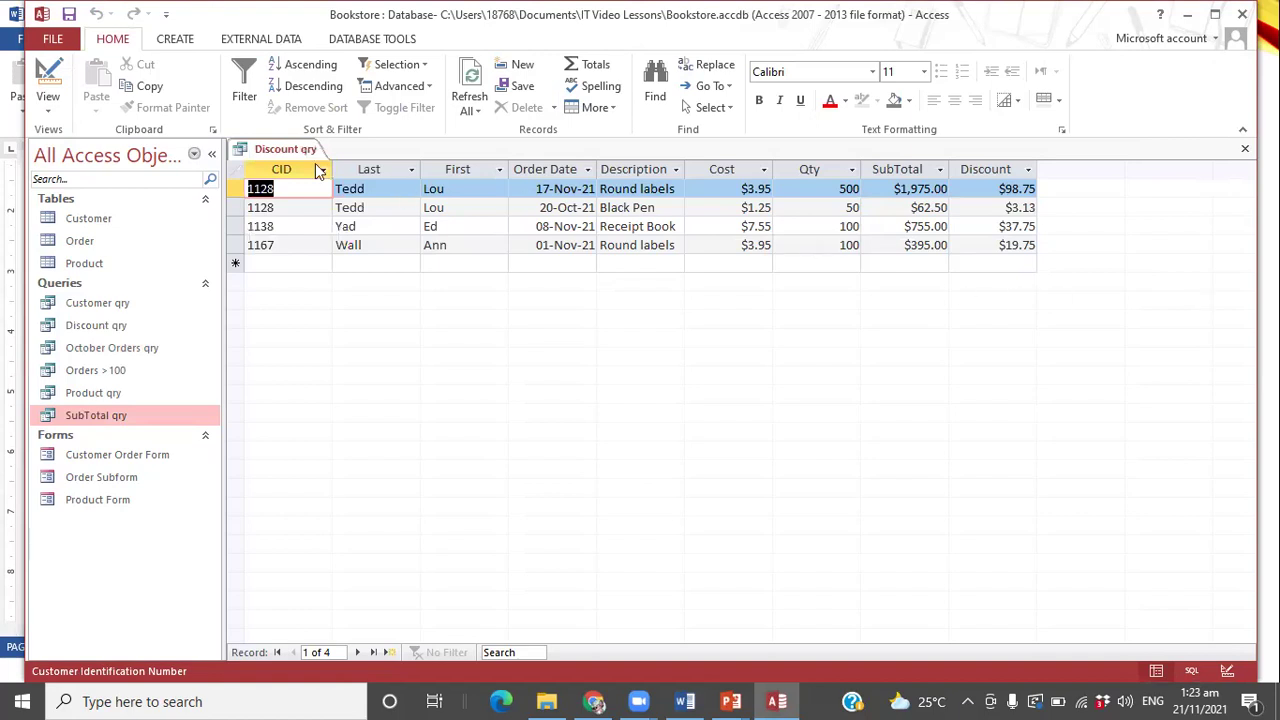
- Close the Discount qry datasheet tab, leaving the work area empty
right_click(251, 153)
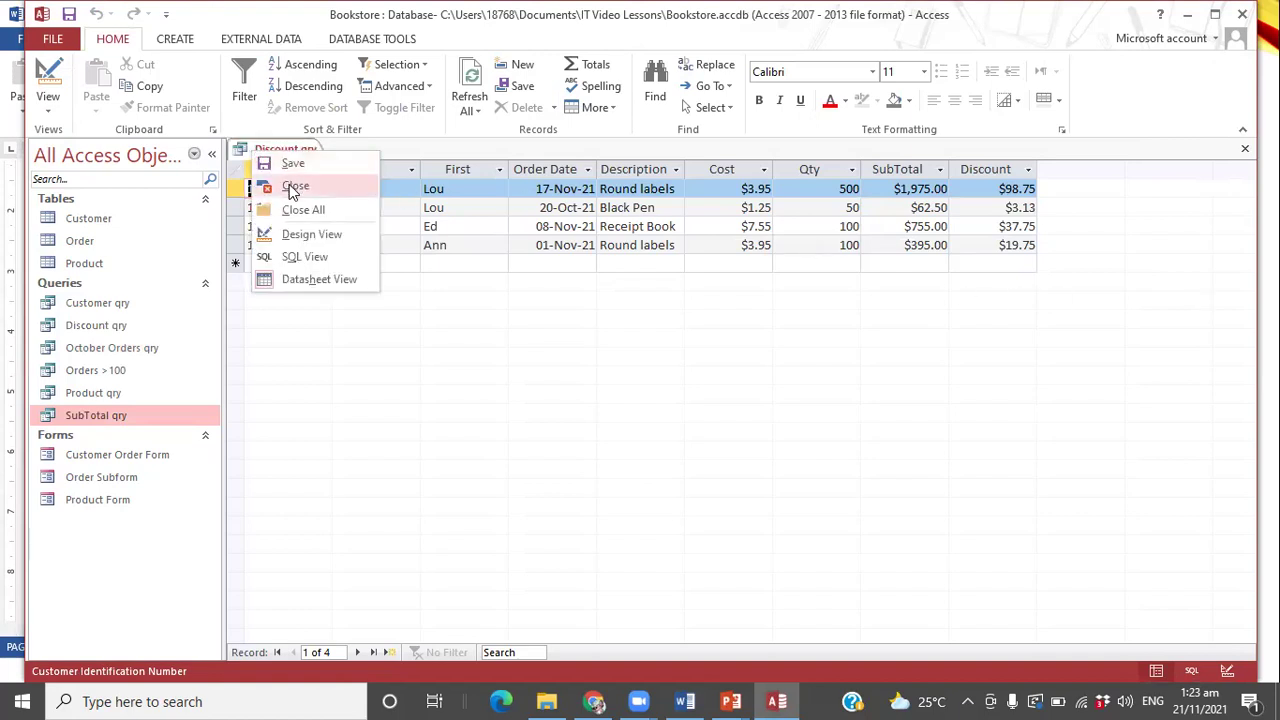
click(684, 525)
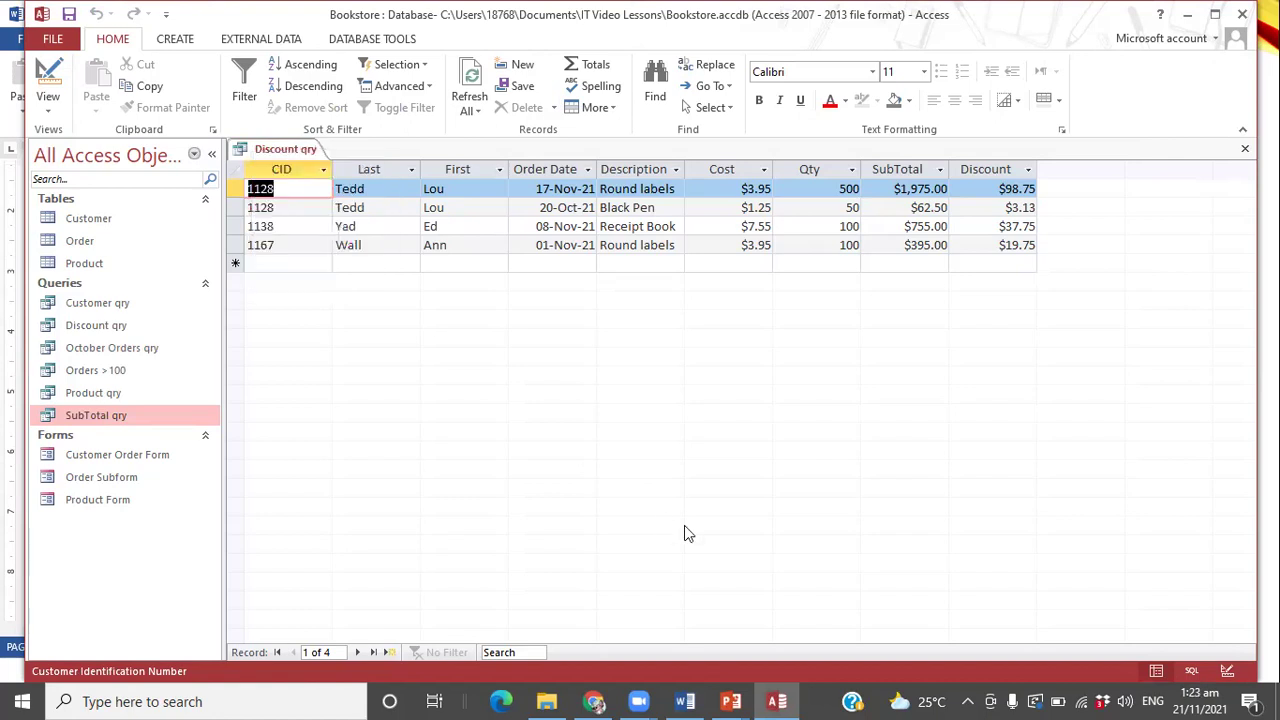
right_click(294, 155)
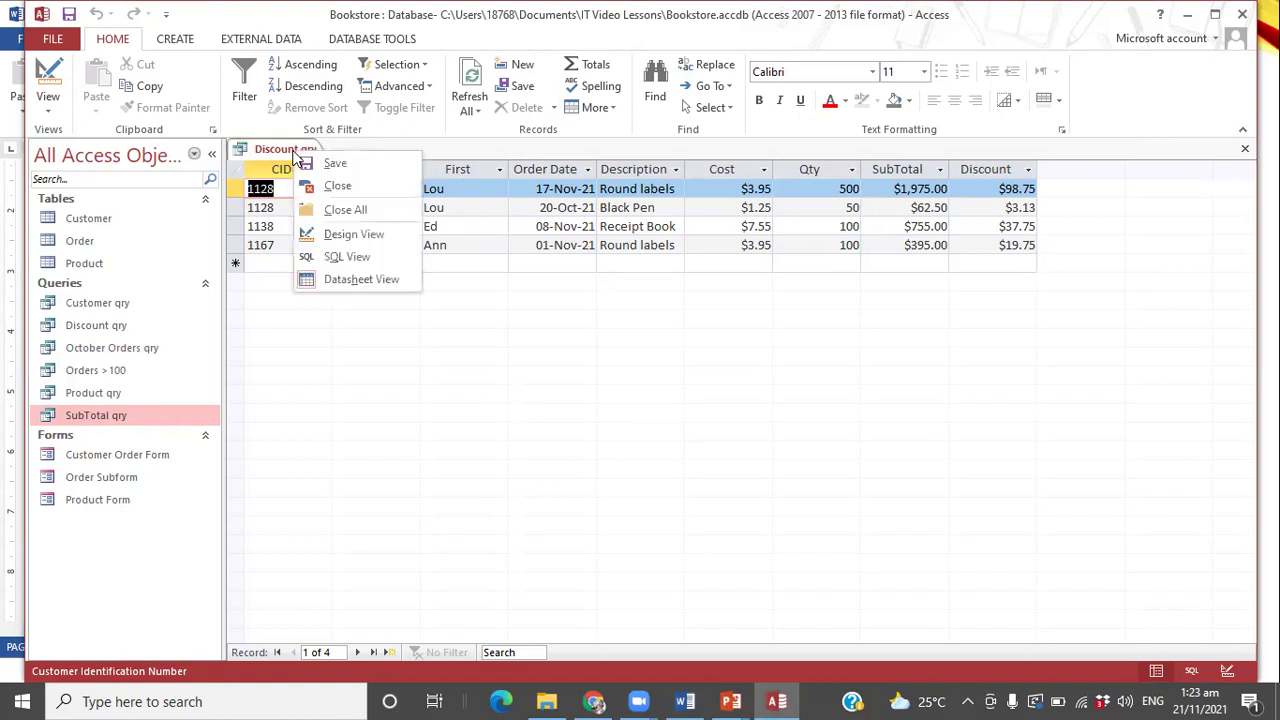
click(336, 185)
click(168, 40)
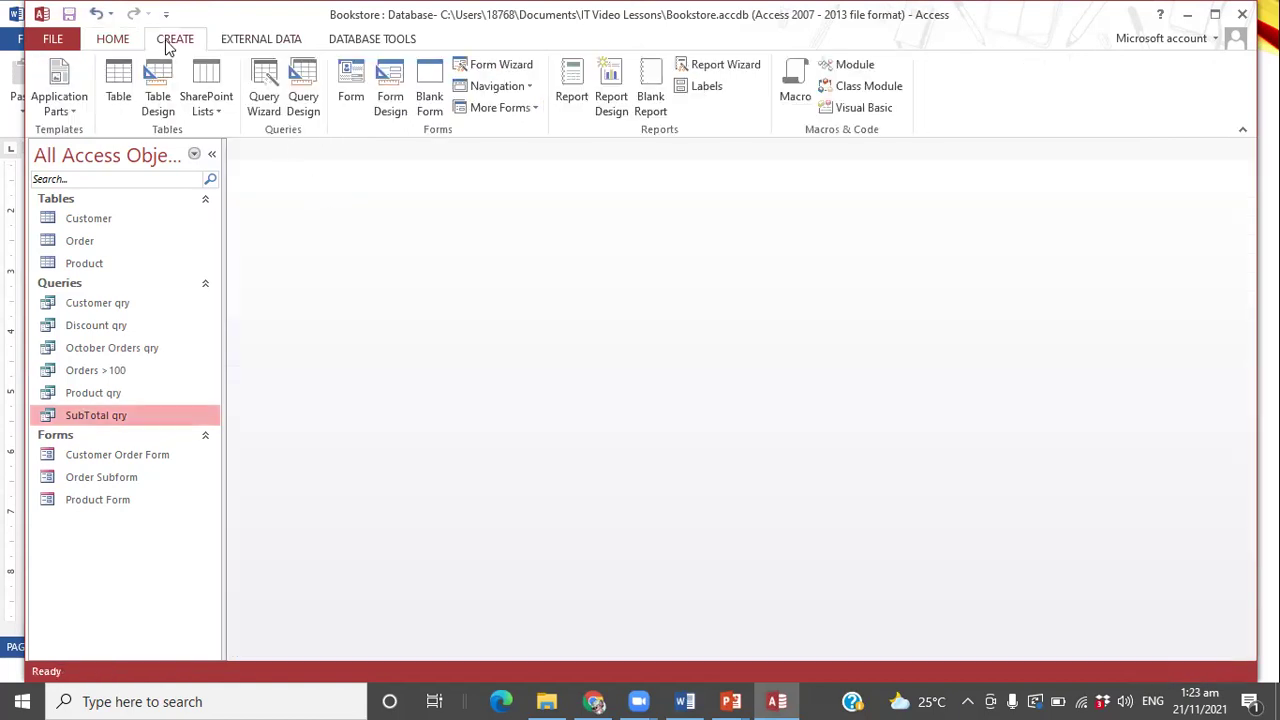
- Start a new query design using Discount qry as its source
click(303, 100)
click(558, 427)
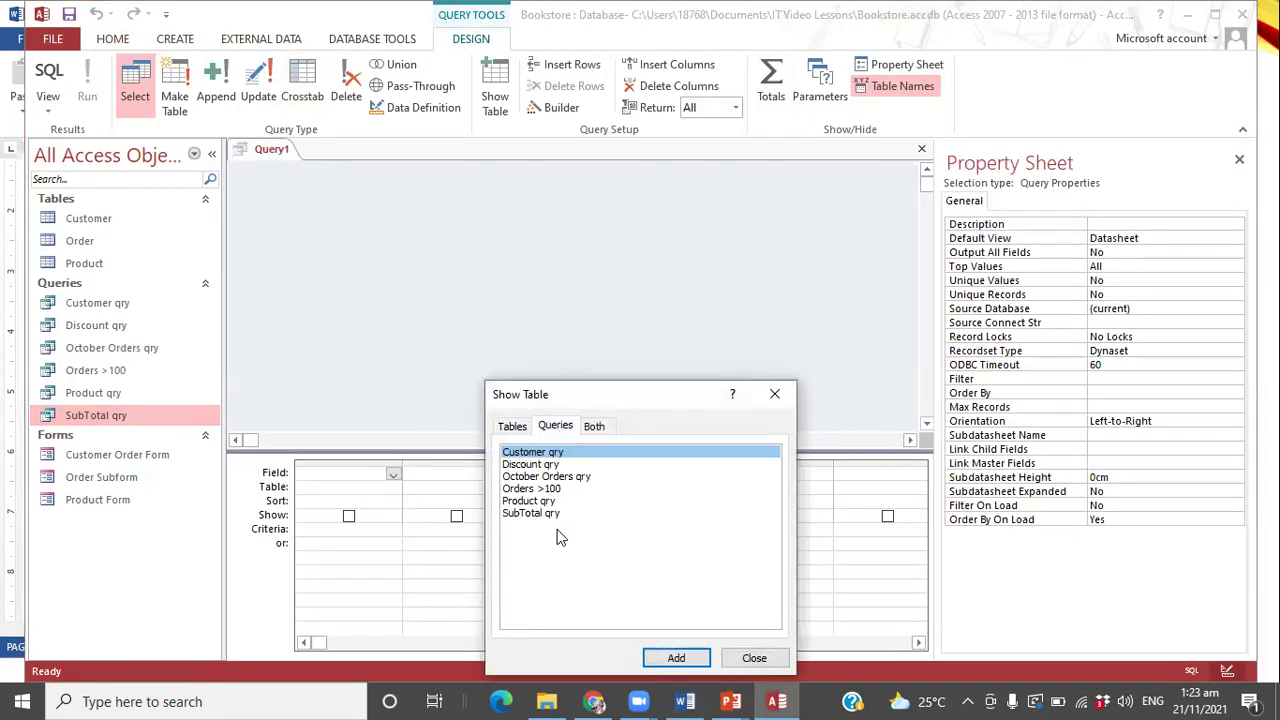
double_click(555, 465)
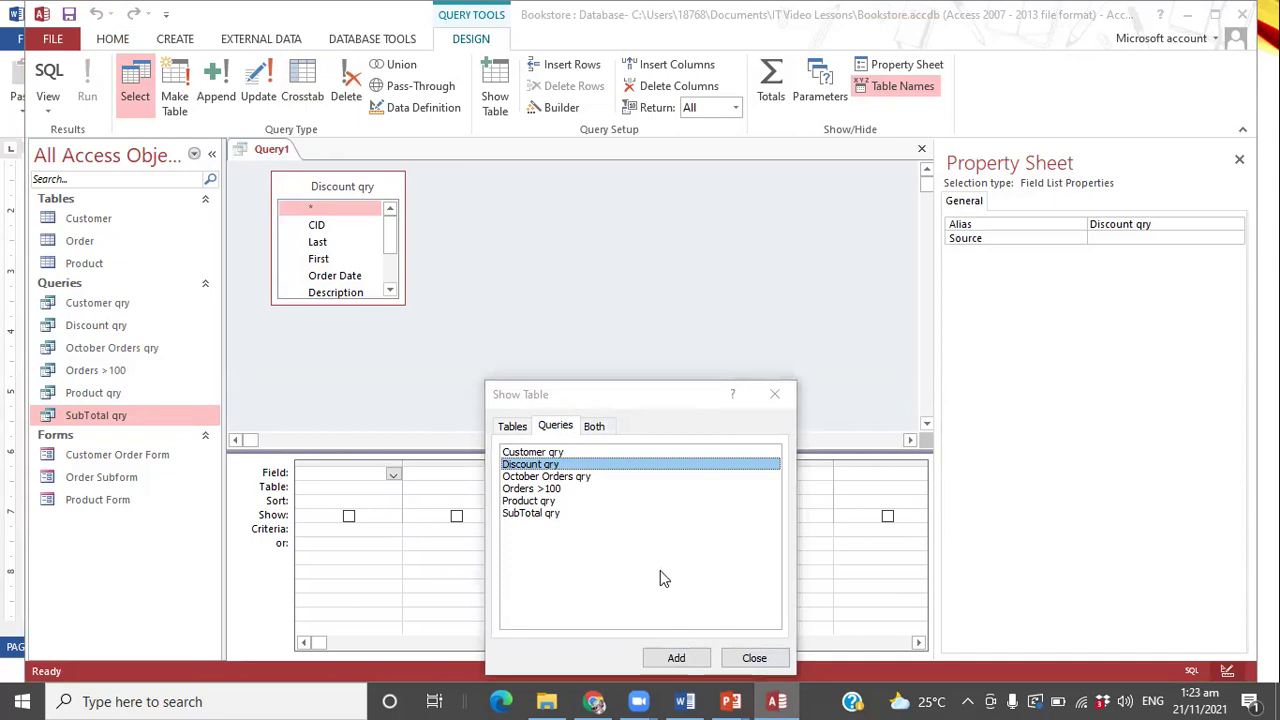
click(724, 657)
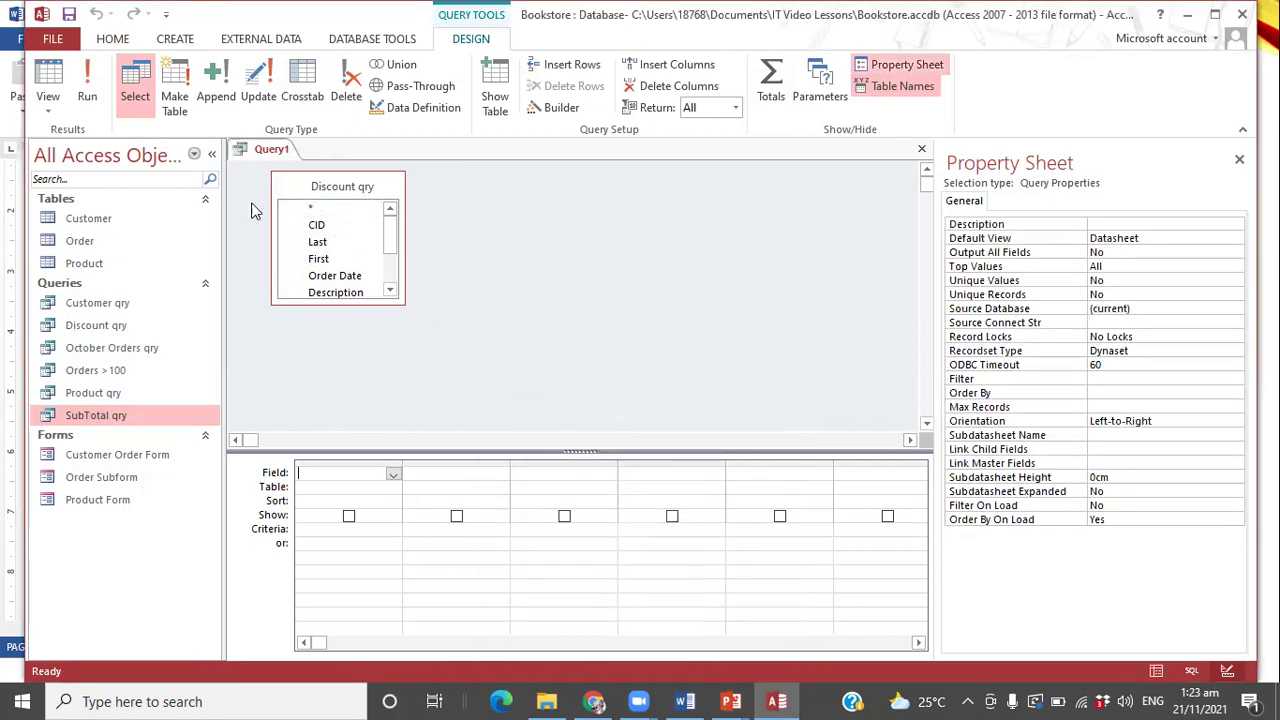
- Add First, Last, Order Date, Description, SubTotal and Discount to the grid and close the Property Sheet
scroll(390, 228, down, 2)
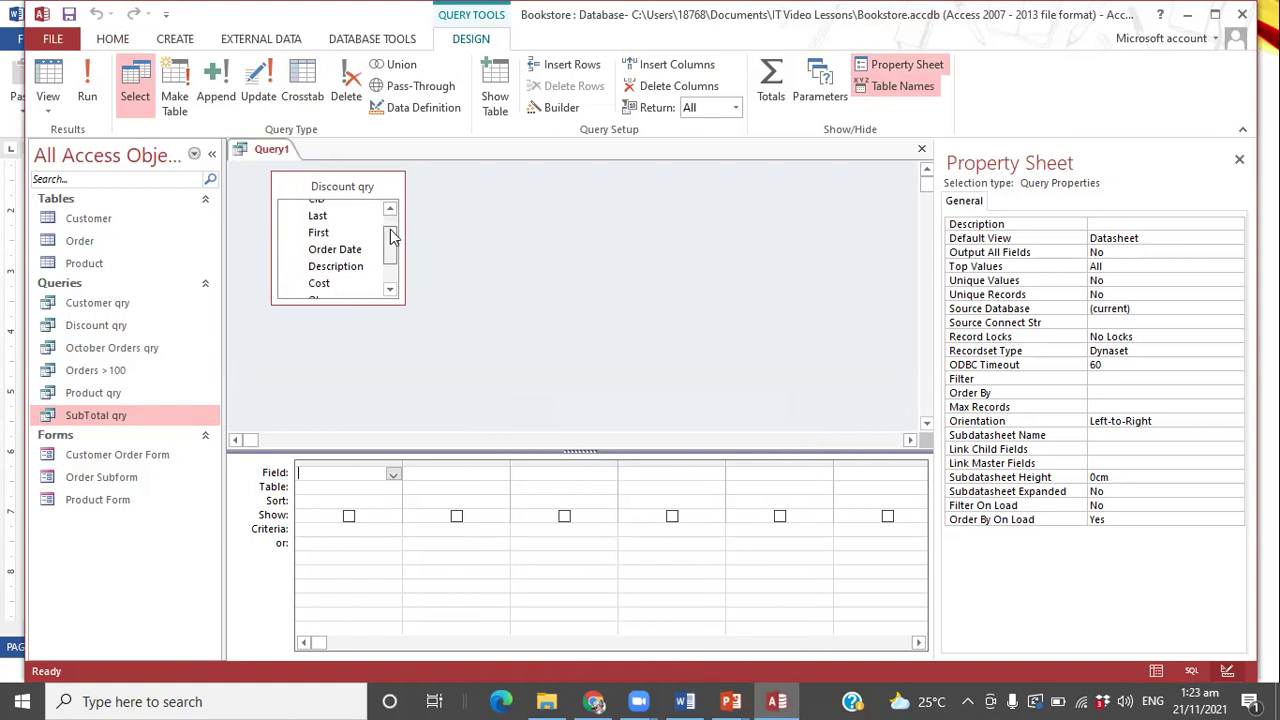
double_click(320, 232)
double_click(316, 216)
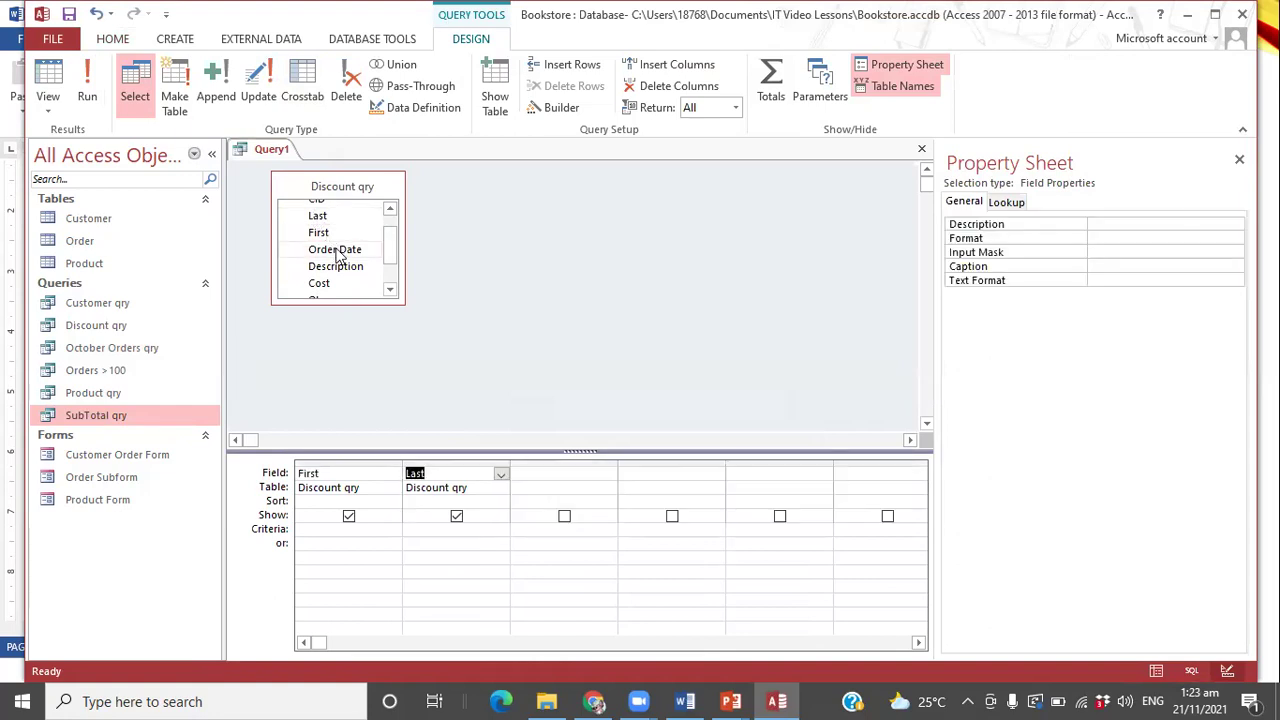
double_click(335, 249)
double_click(338, 266)
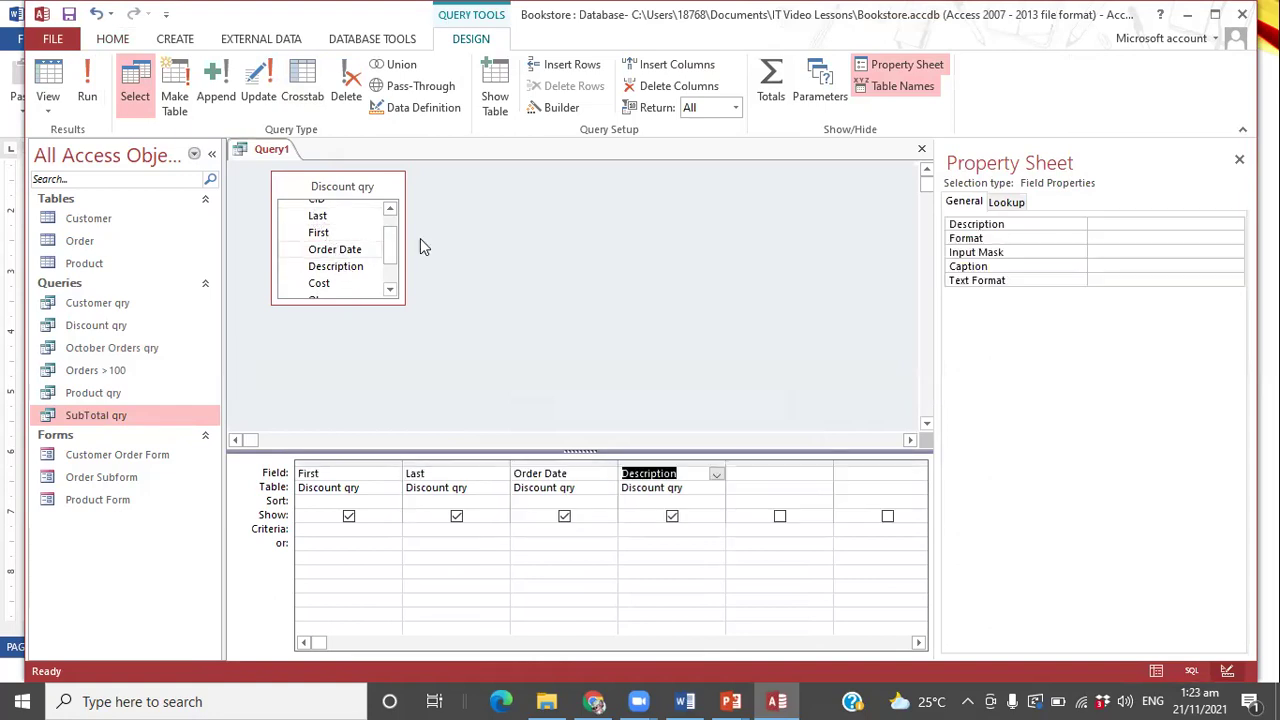
drag(389, 243, 393, 272)
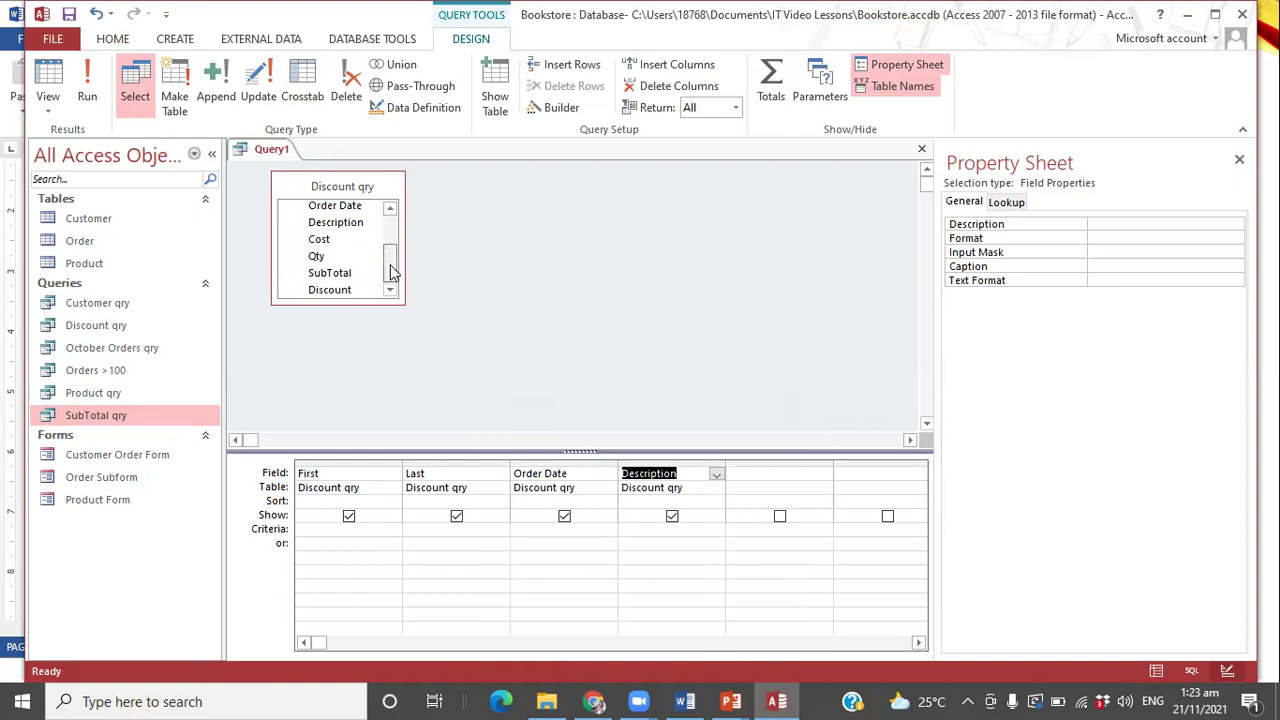
double_click(340, 276)
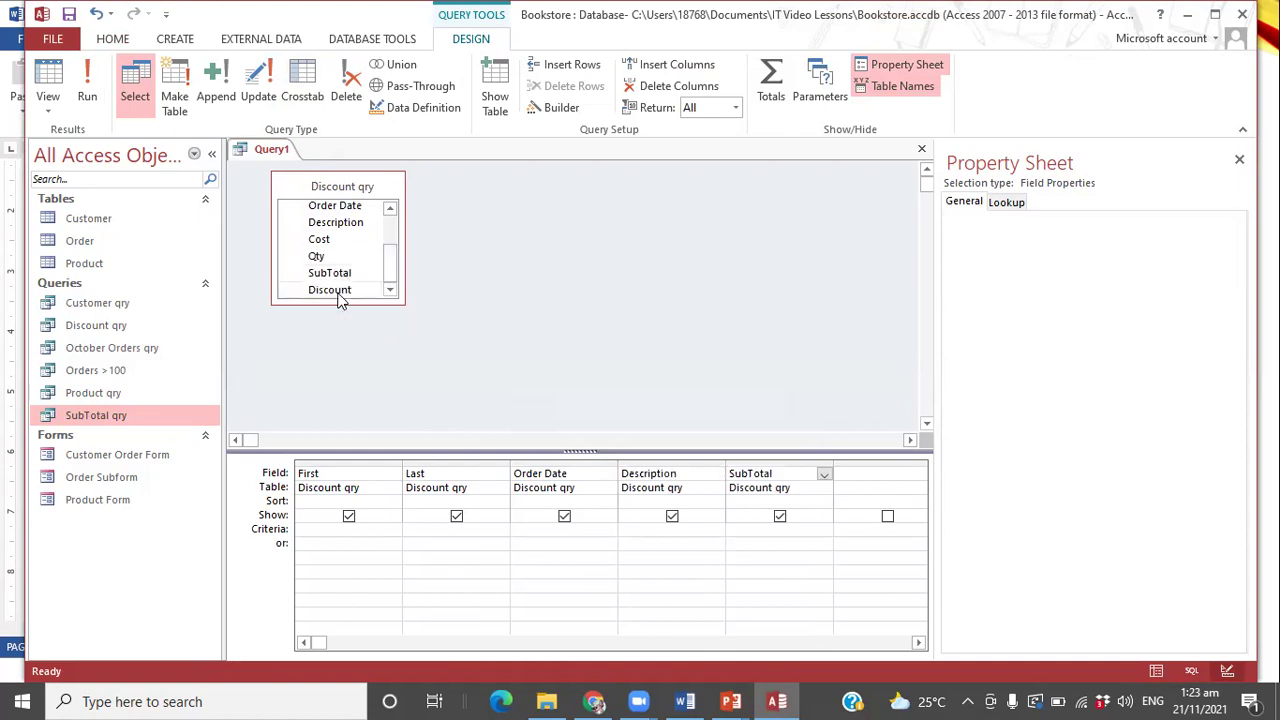
double_click(338, 290)
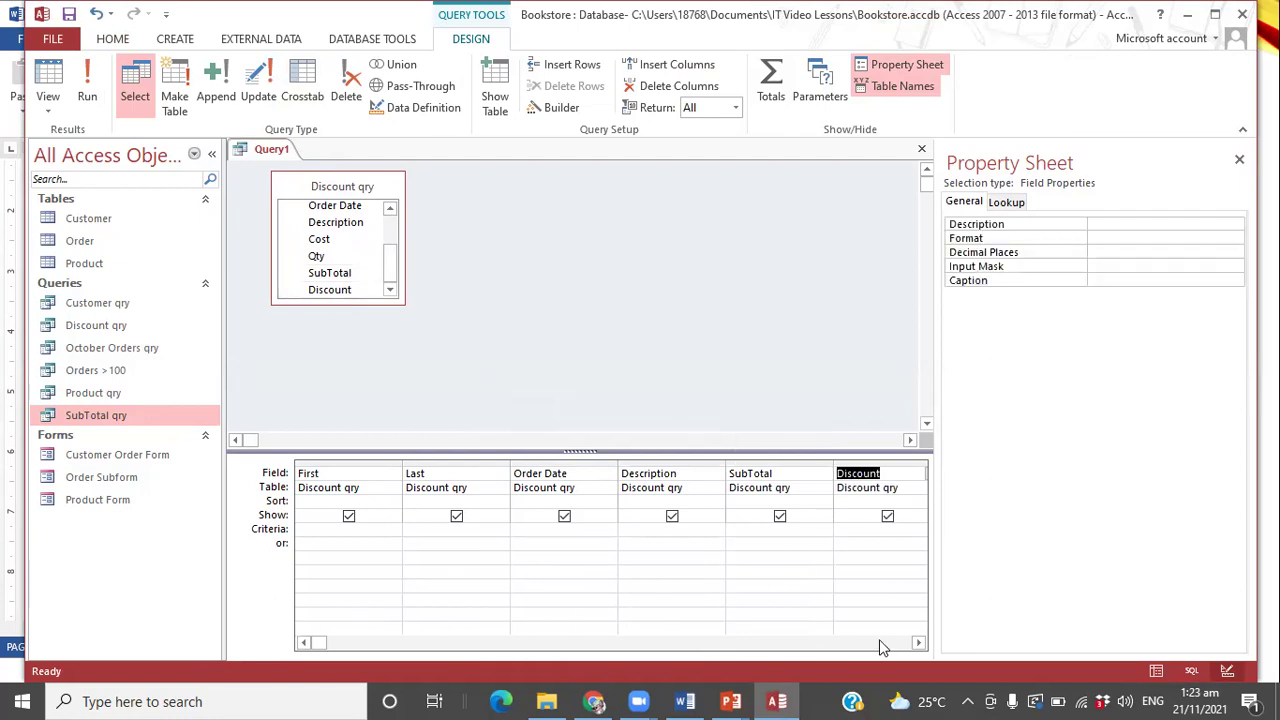
click(1240, 162)
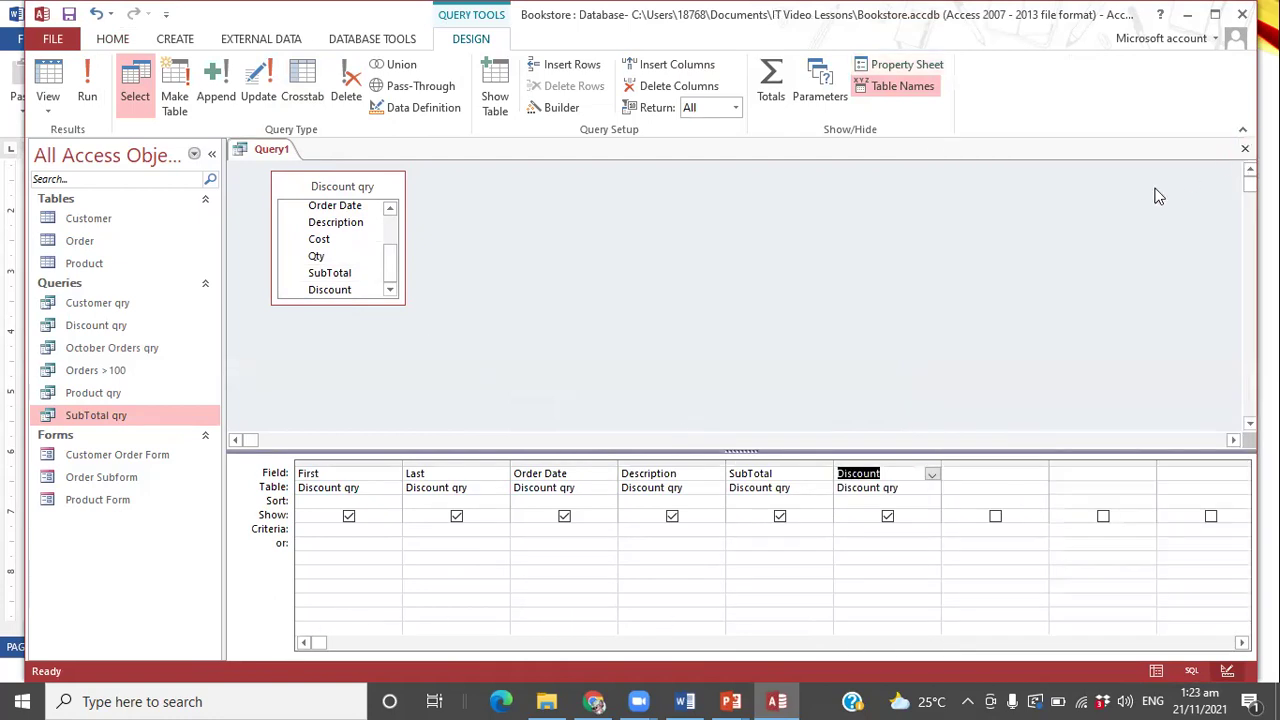
- Add the calculated field TotalCost: [SubTotal]-[Discount] and run it, giving totals like $1,876.25 and $59.38
click(968, 474)
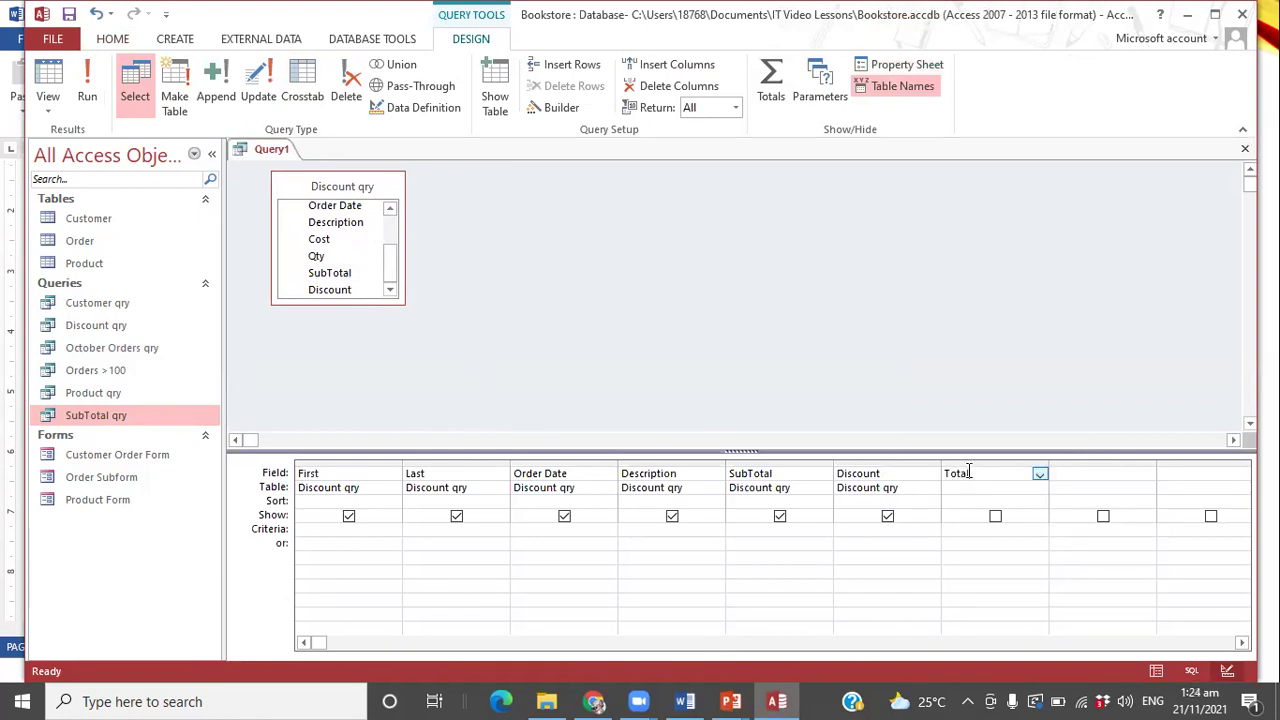
text(TotalCost)
drag(1049, 460, 1168, 462)
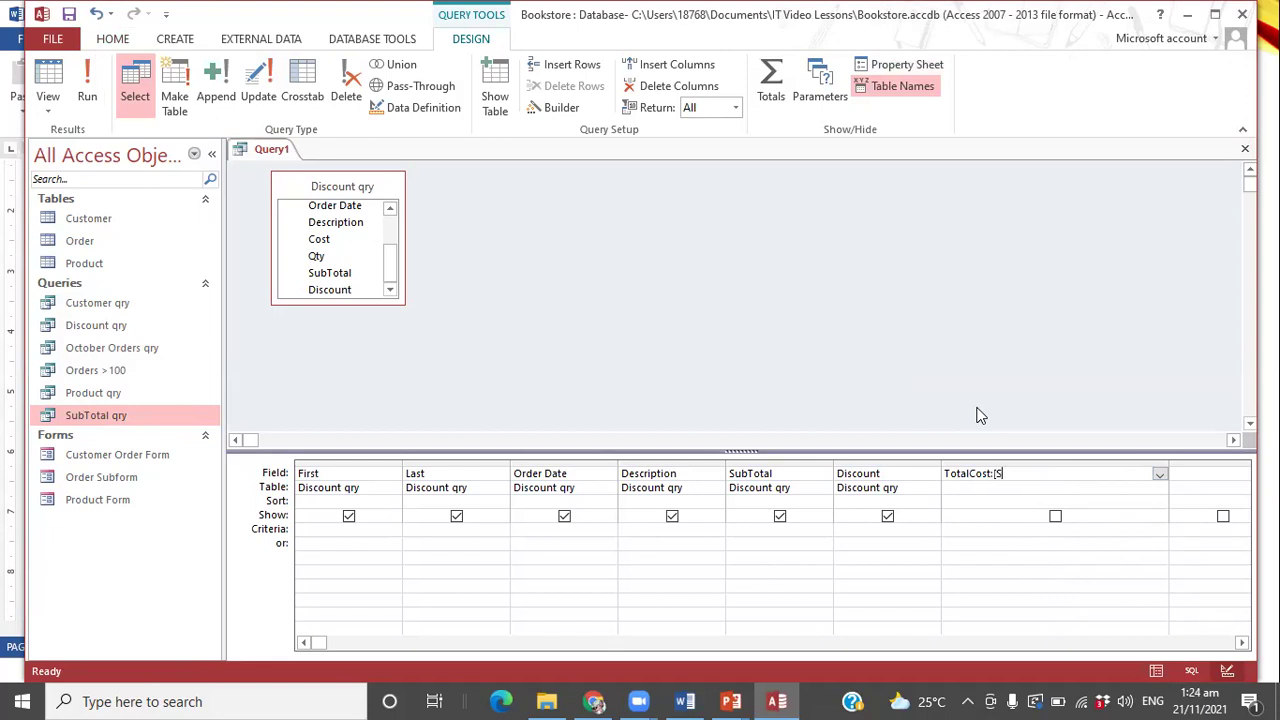
text(ubTotal]-[Discount)
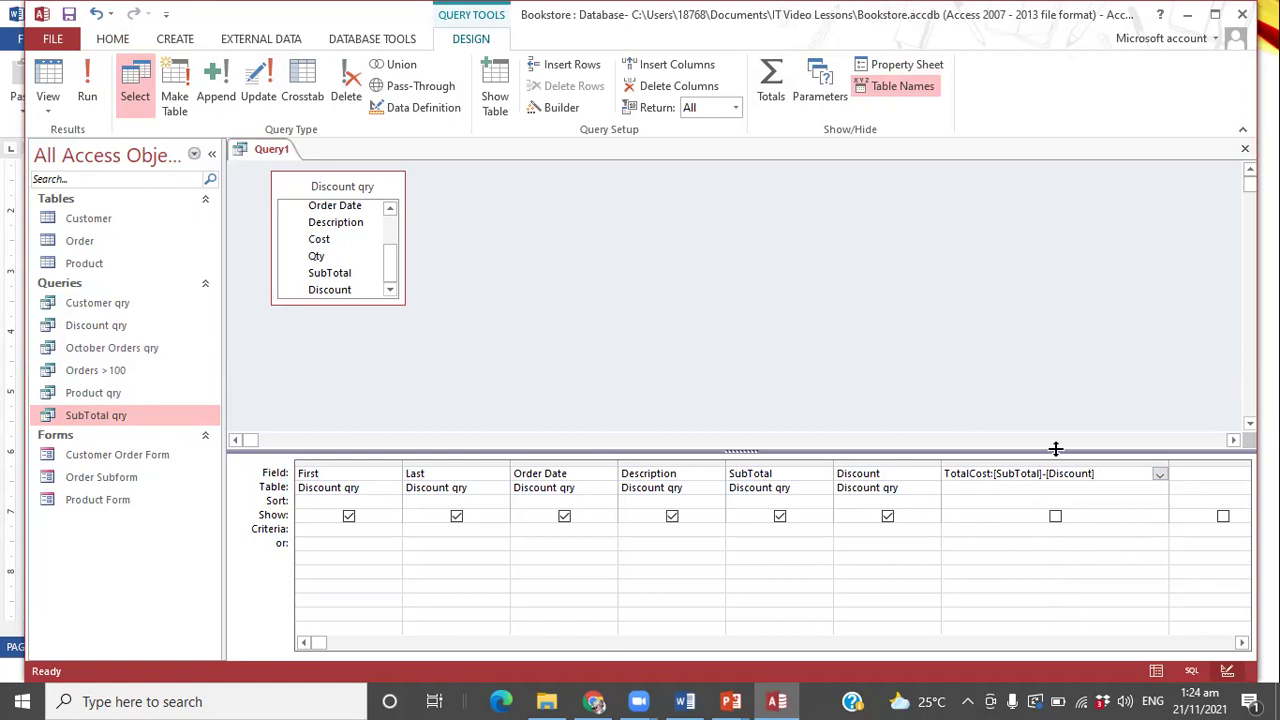
click(995, 487)
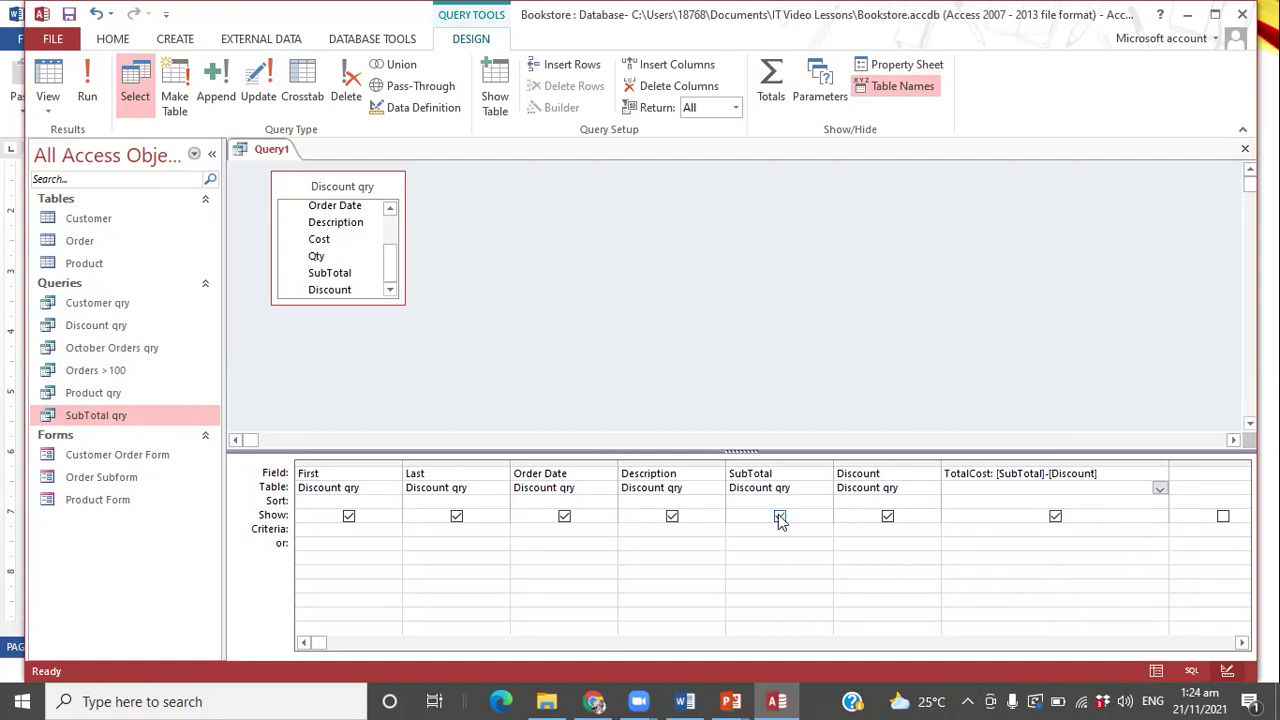
click(745, 531)
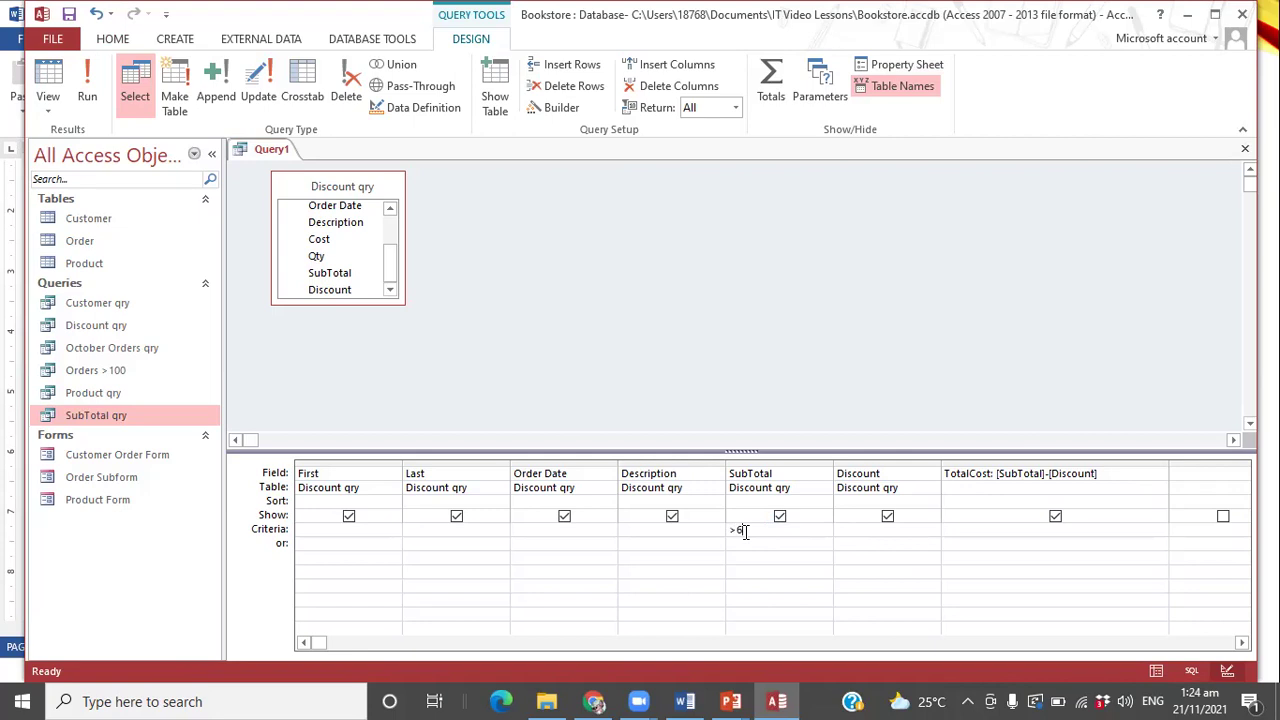
click(87, 95)
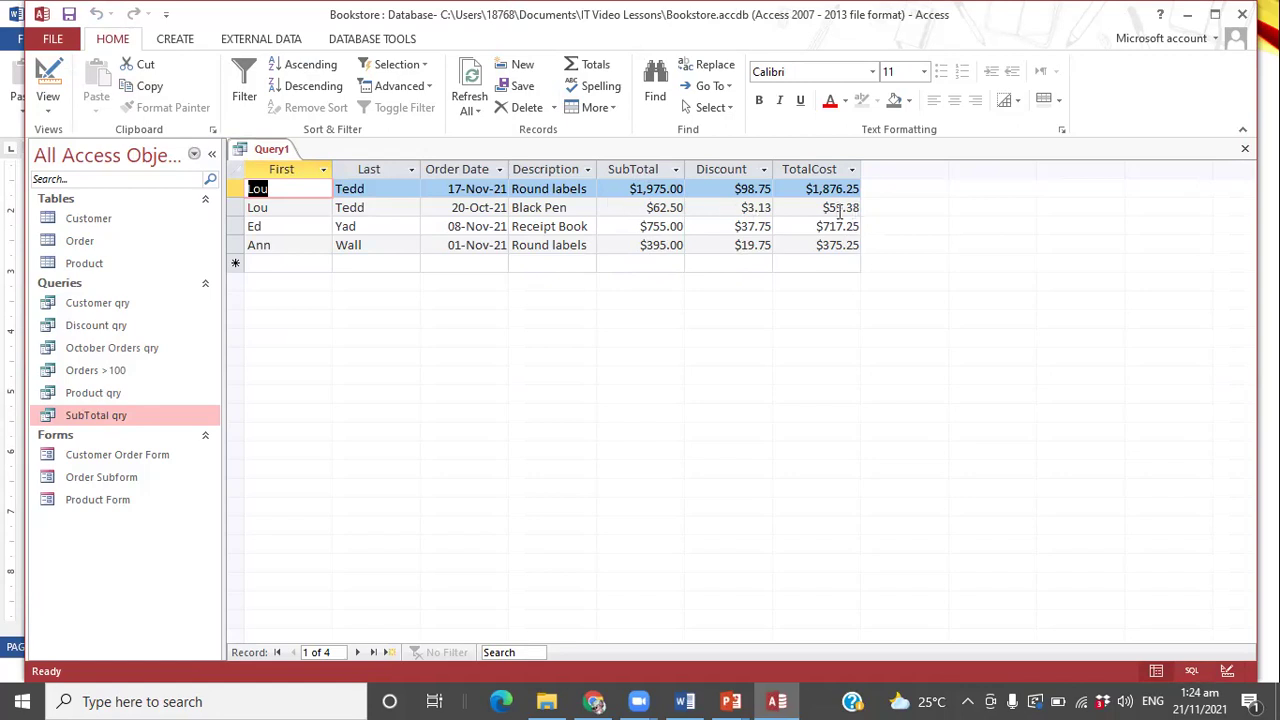
- Save the new query under the name 'TotalCost qry'
right_click(266, 150)
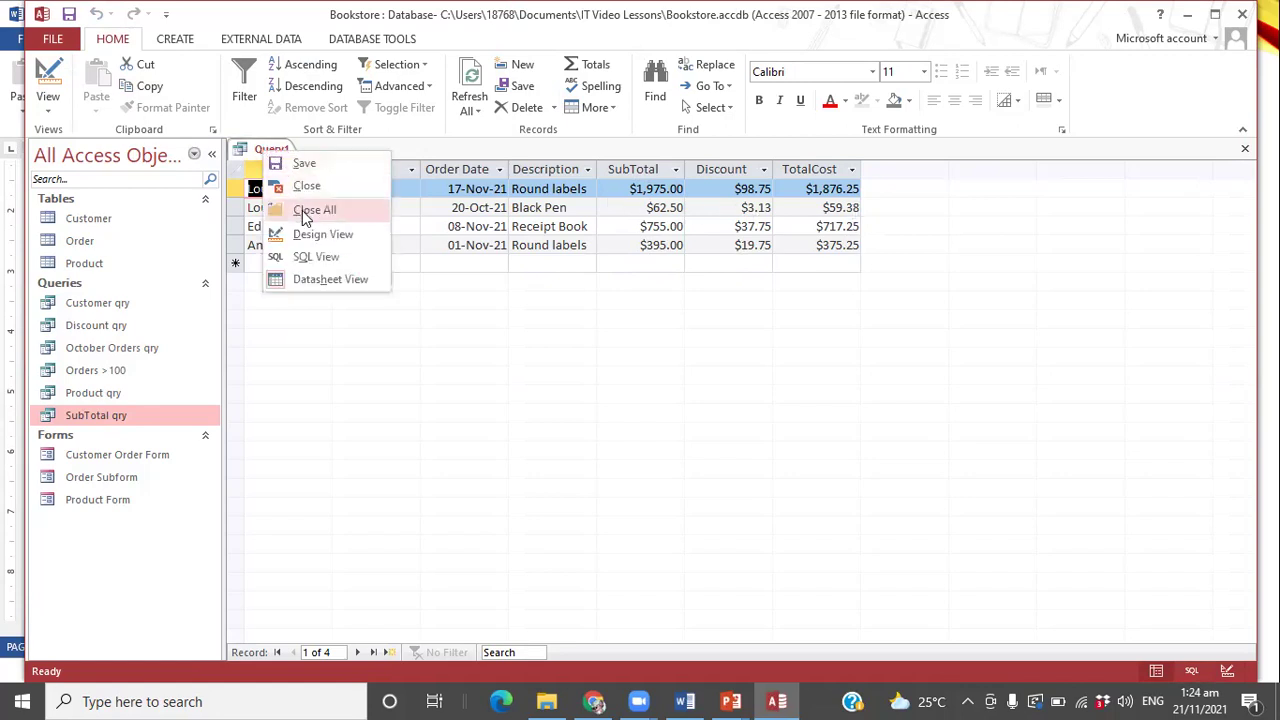
click(304, 165)
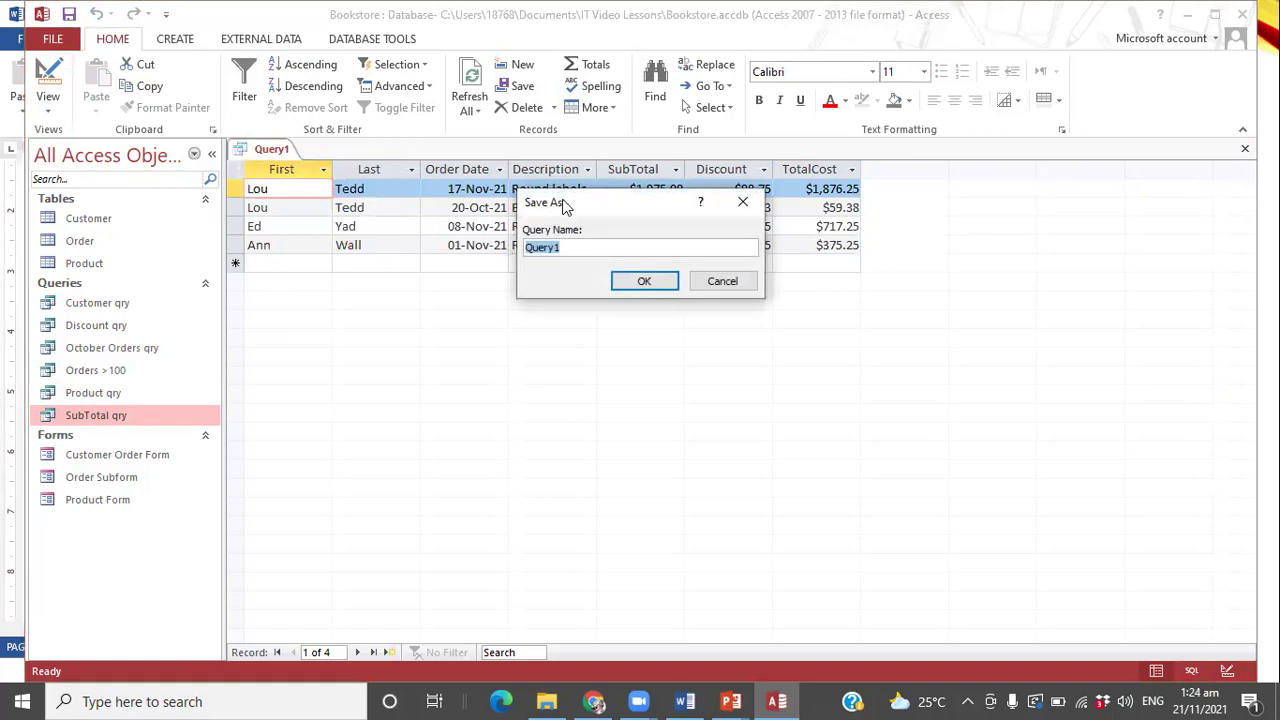
text(TotalCost qry)
click(642, 281)
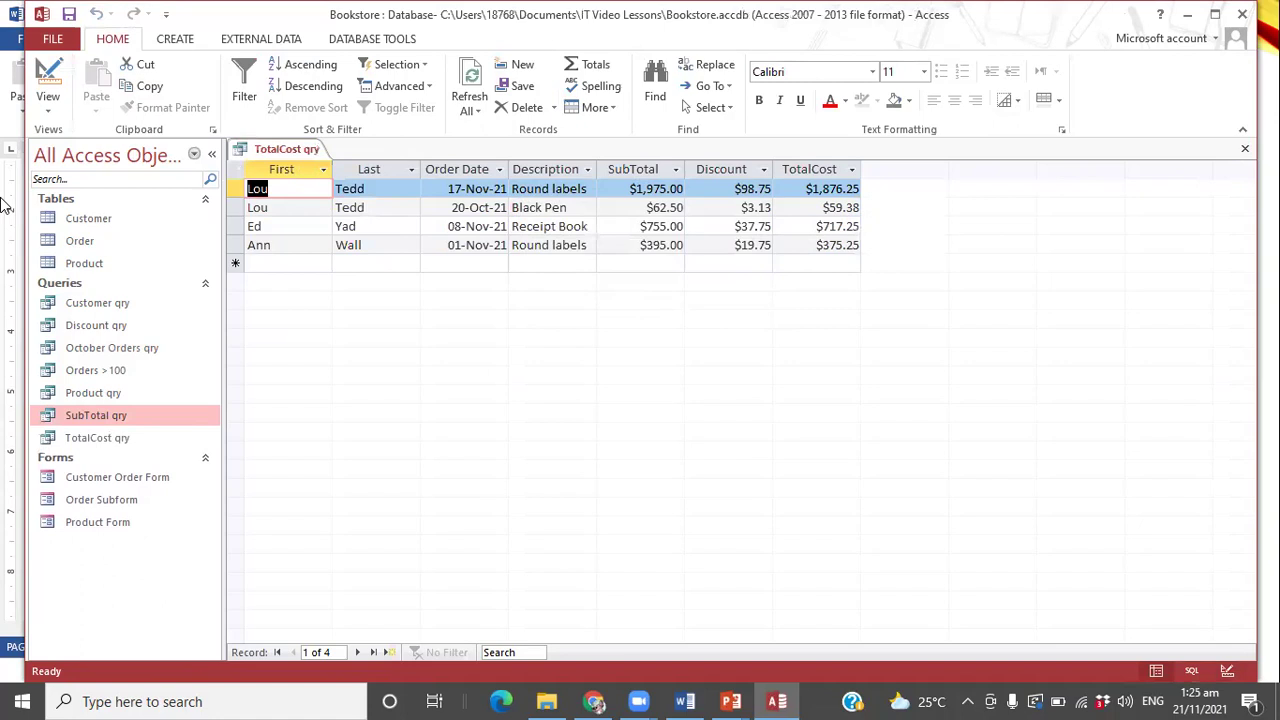